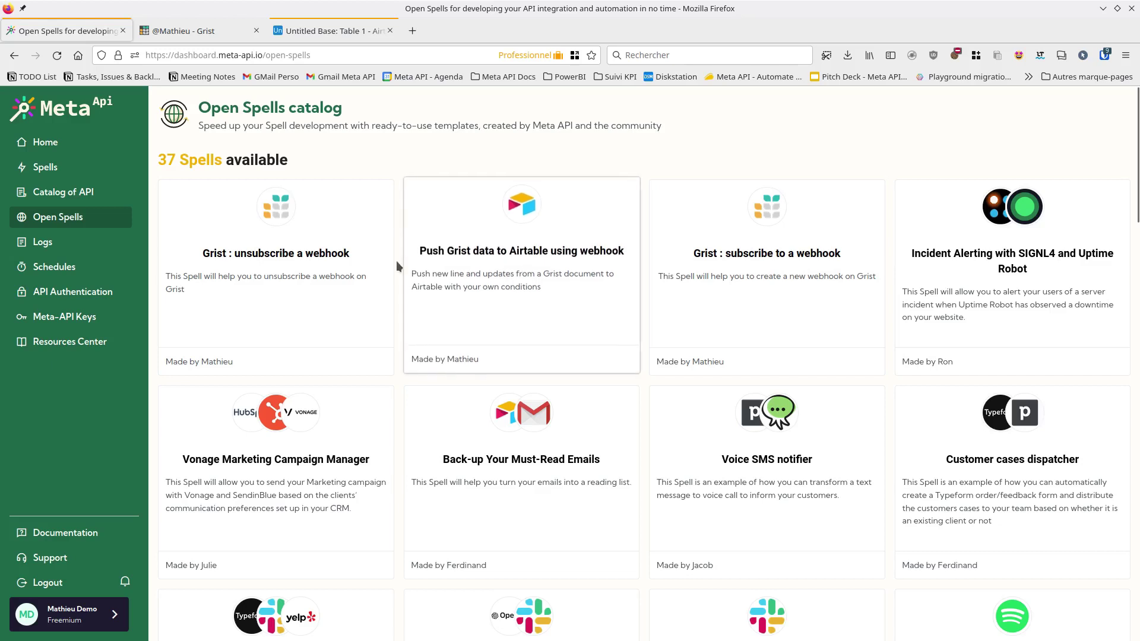
Start a spell from the Grist-to-Airtable webhook template and authenticate its three Airtable connectors.
left_click(536, 261)
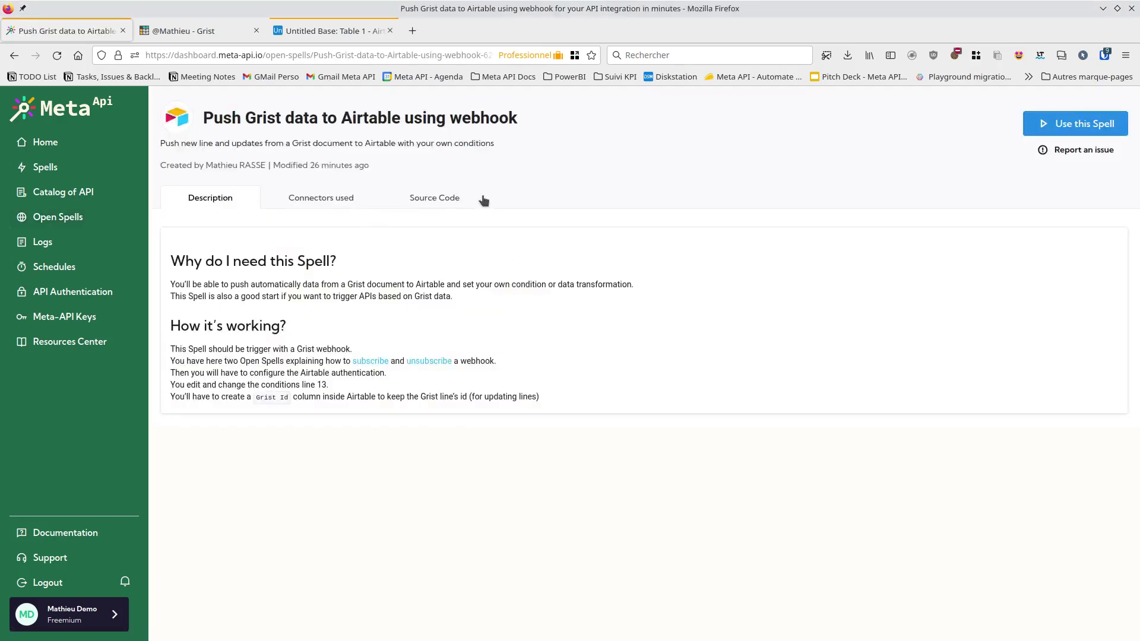
left_click(1047, 126)
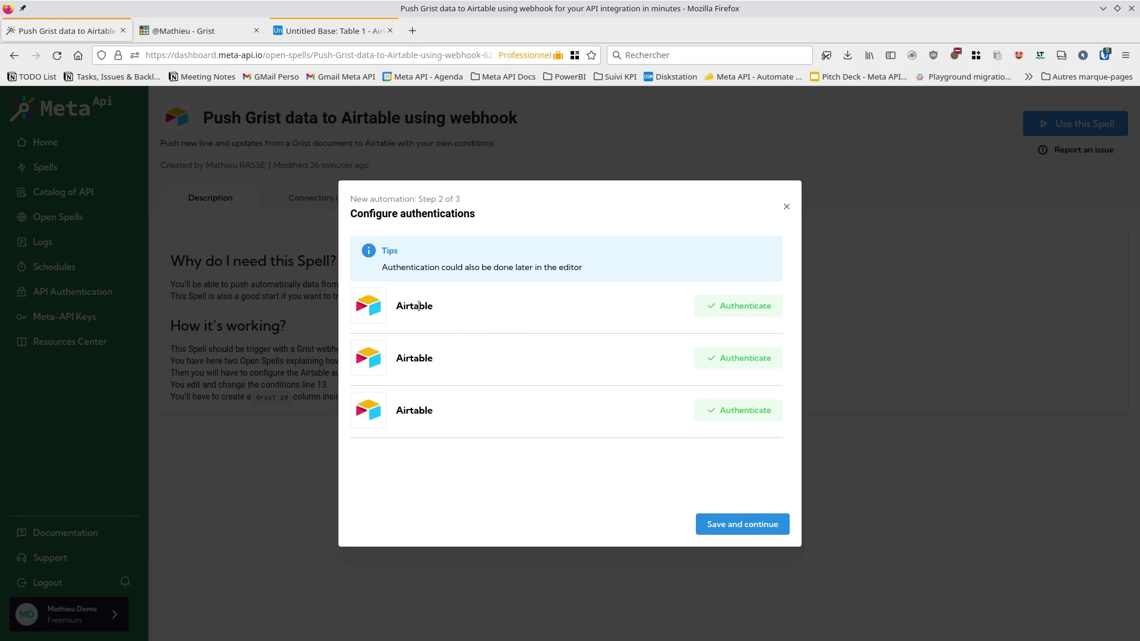
left_click(720, 306)
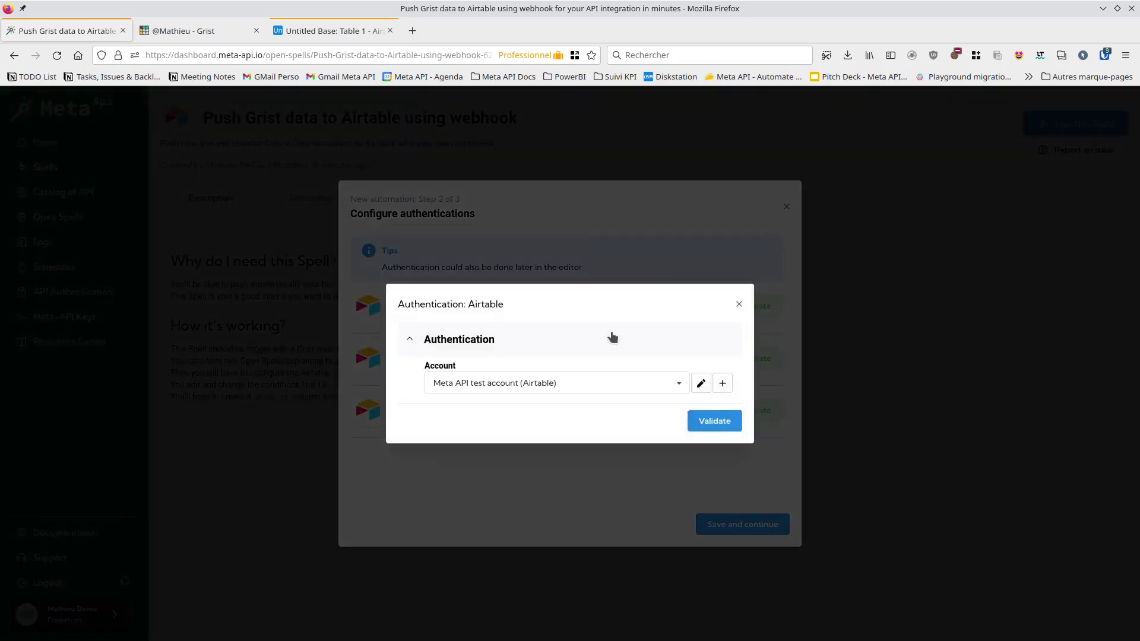
left_click(804, 305)
left_click(728, 353)
left_click(744, 305)
left_click(729, 409)
left_click(743, 303)
Pass the payload and details steps, test-run the spell, and exit keeping it as a draft.
left_click(723, 521)
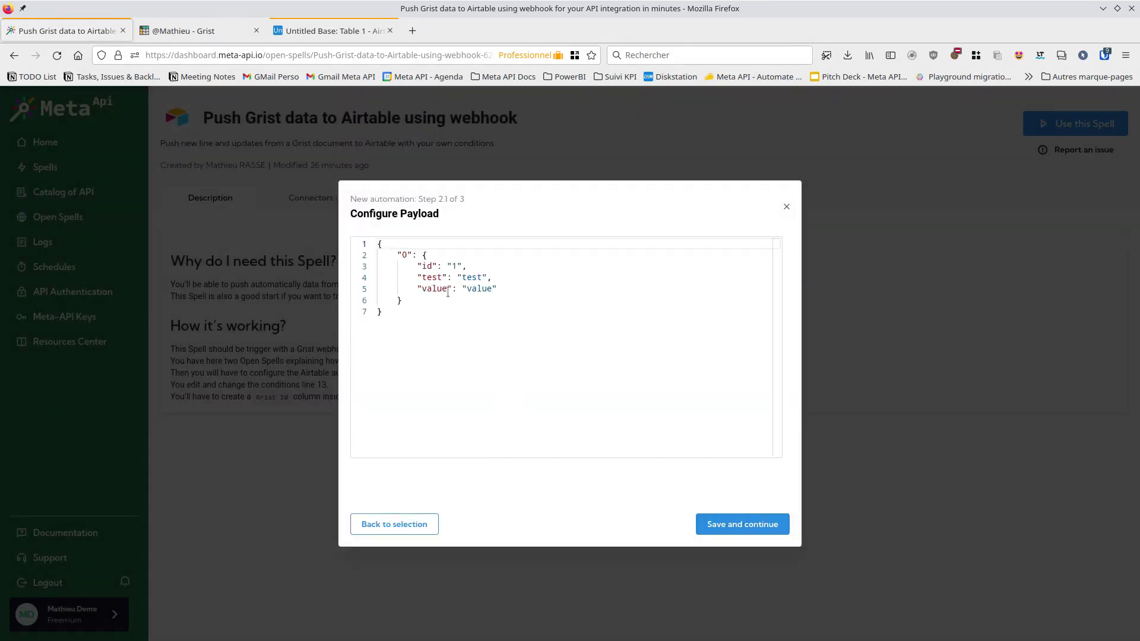
left_click(708, 522)
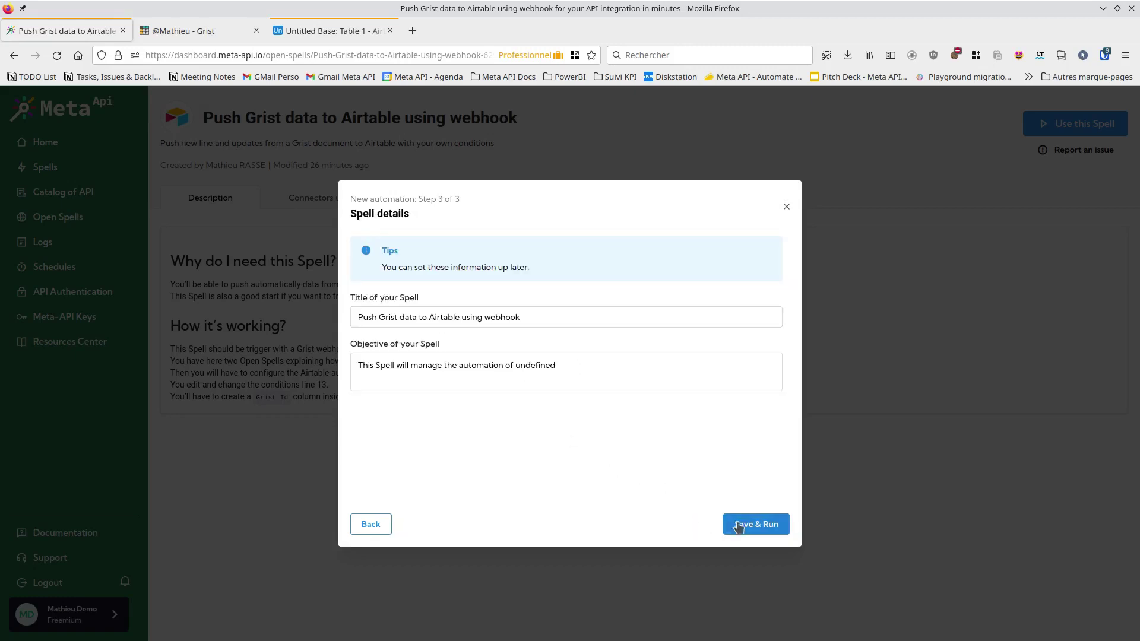
left_click(757, 525)
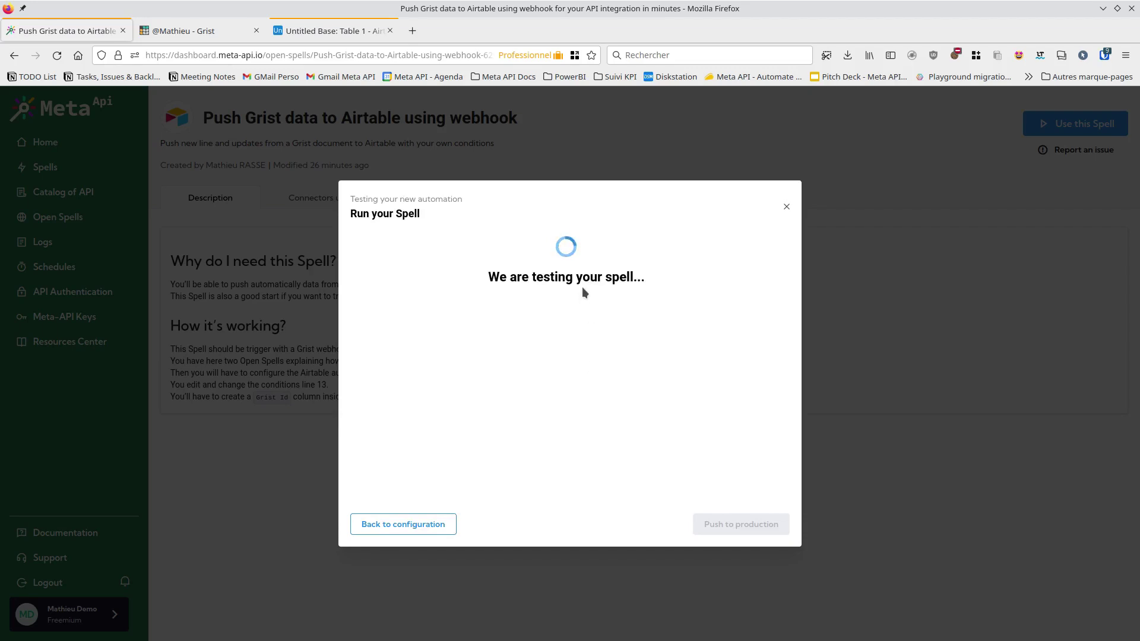
left_click(787, 207)
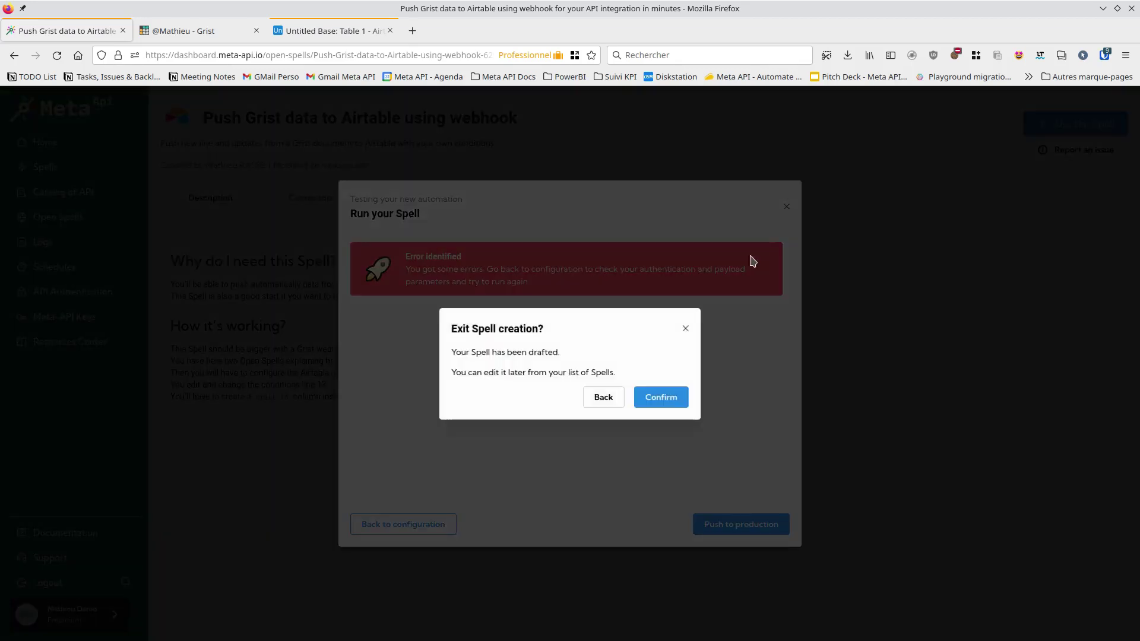
left_click(664, 397)
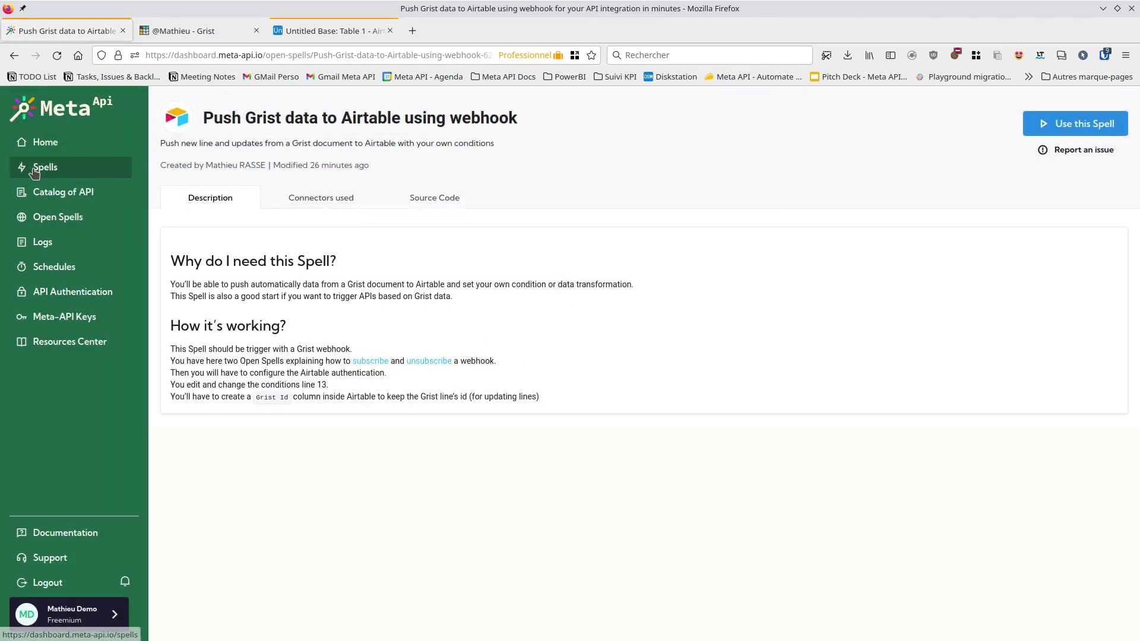
Open the new spell's code and paste base ID app84LbkVDV3pYbU3 from the Airtable URL into airtableBaseId.
left_click(45, 167)
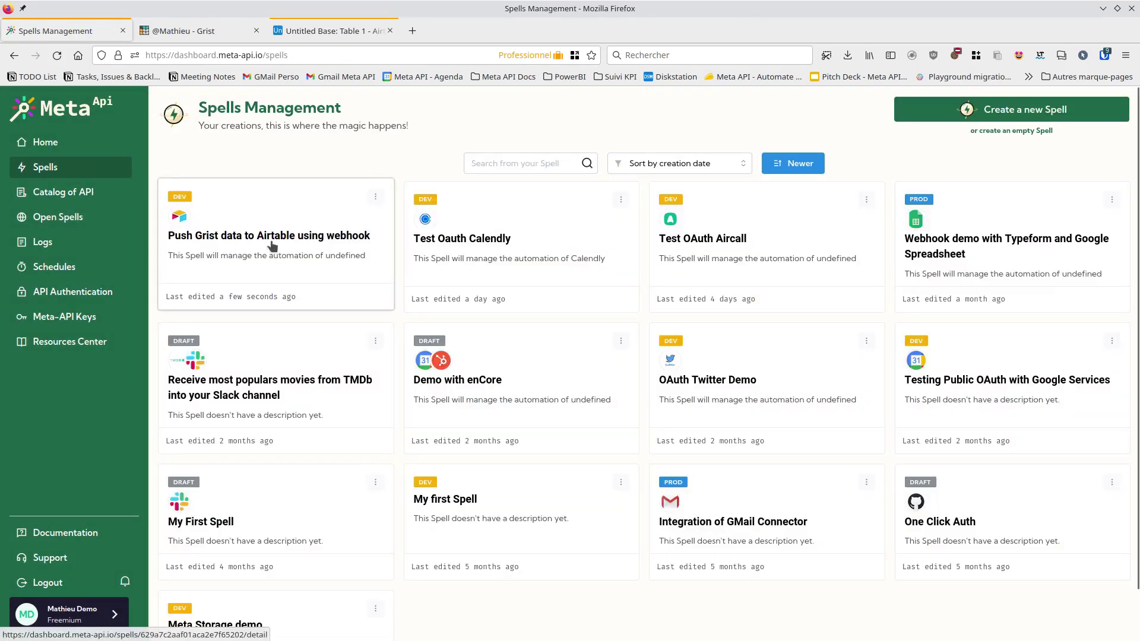
left_click(275, 246)
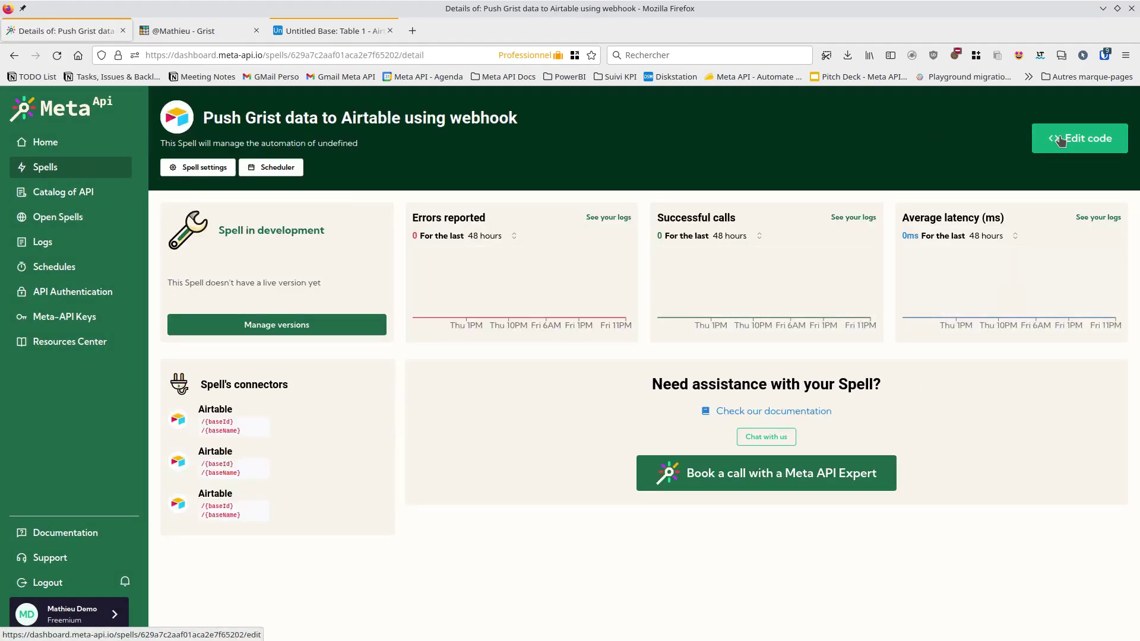
left_click(1060, 140)
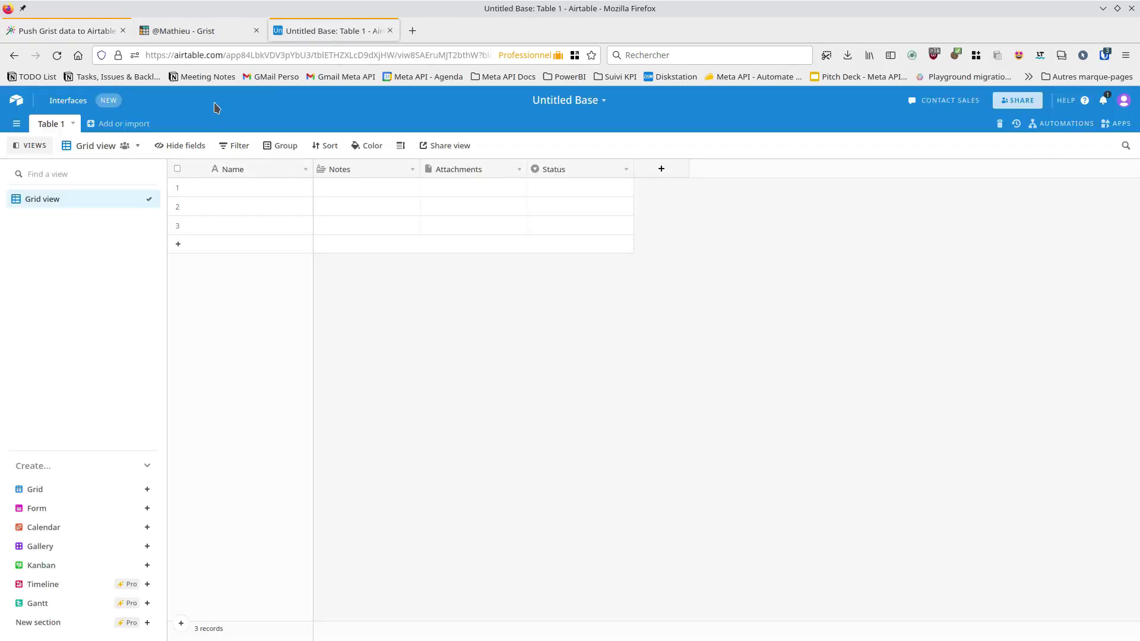
double_click(283, 54)
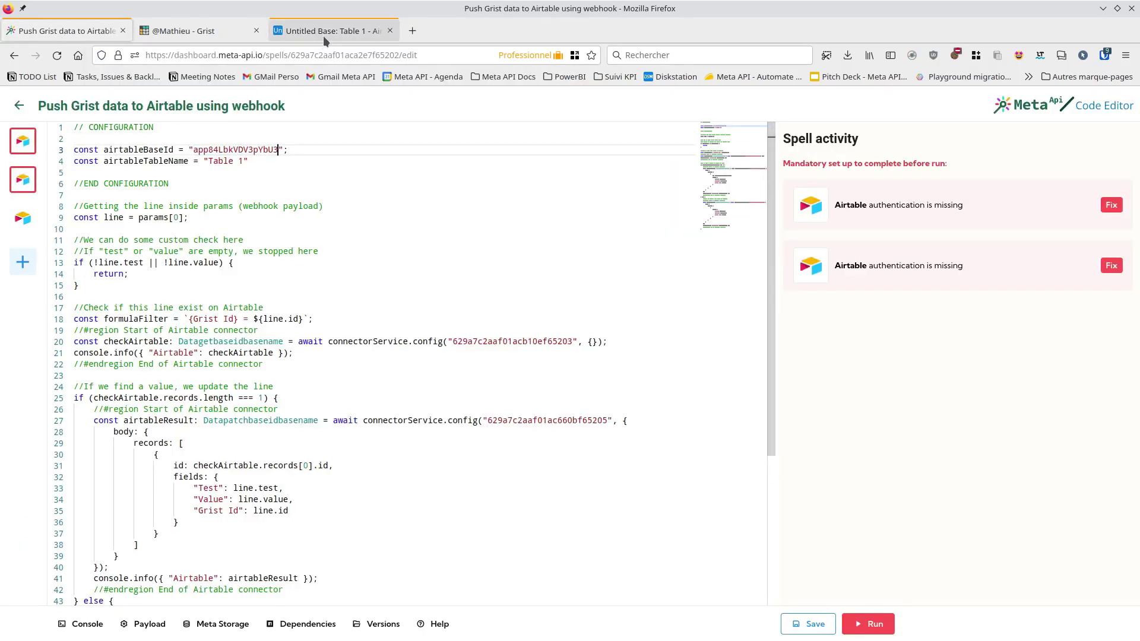
left_click(324, 32)
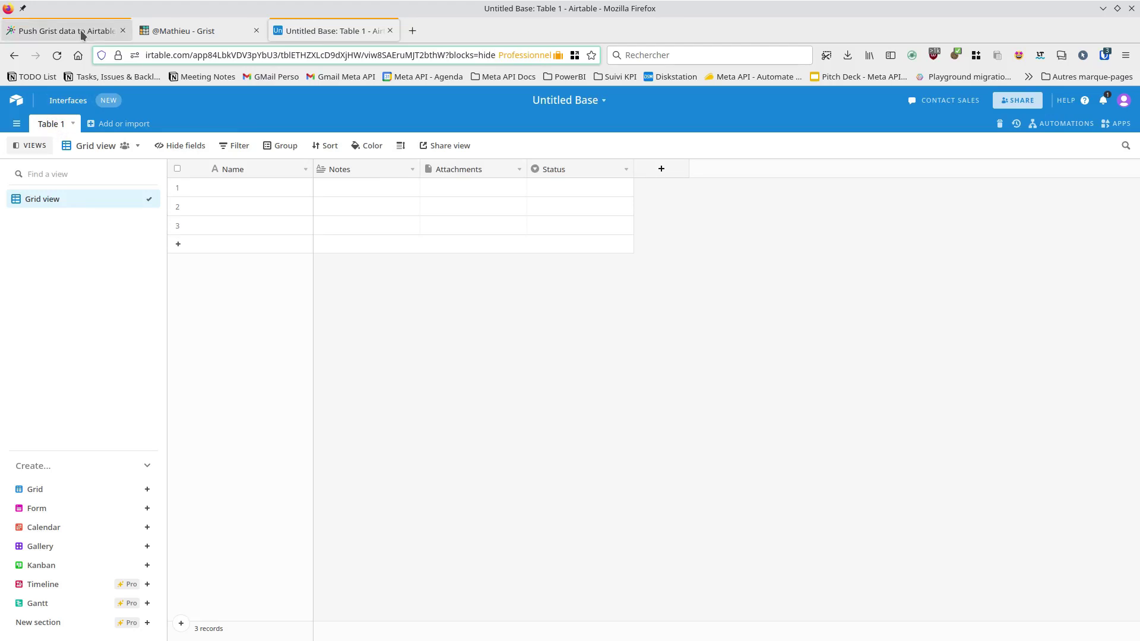
left_click(81, 33)
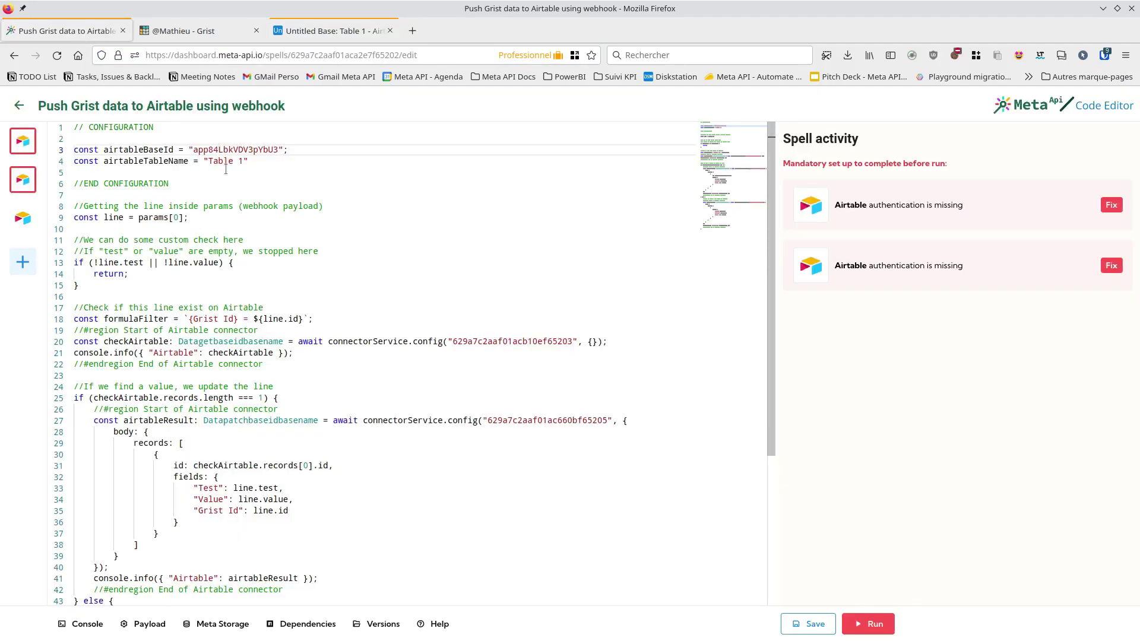
left_click(324, 34)
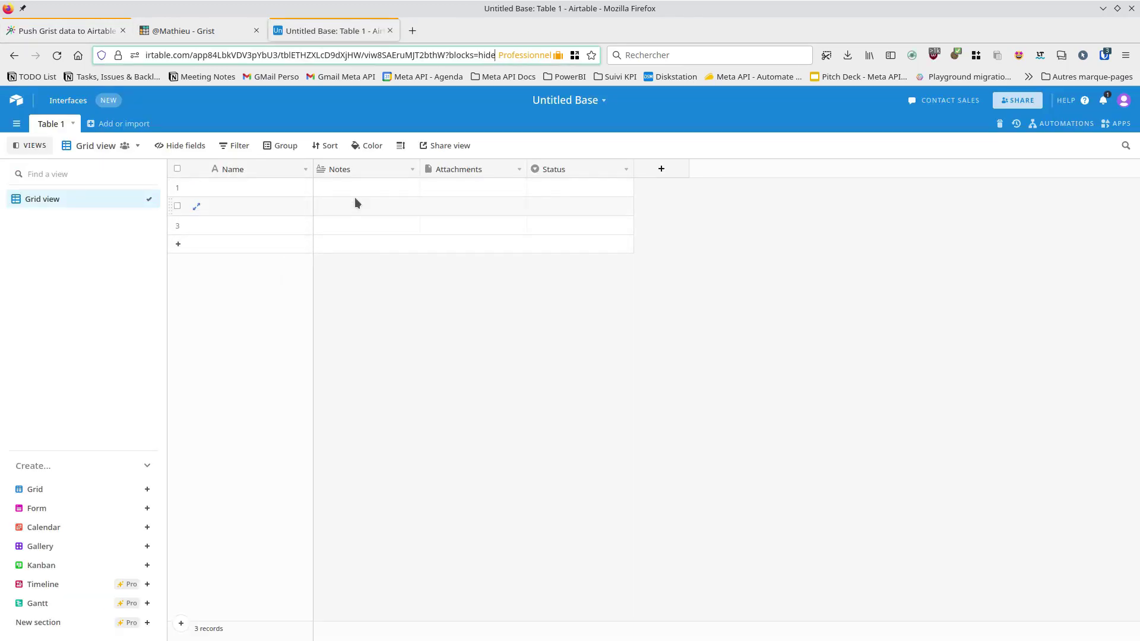
In the Grist table, rename column B to 'age' and delete column C.
left_click(202, 33)
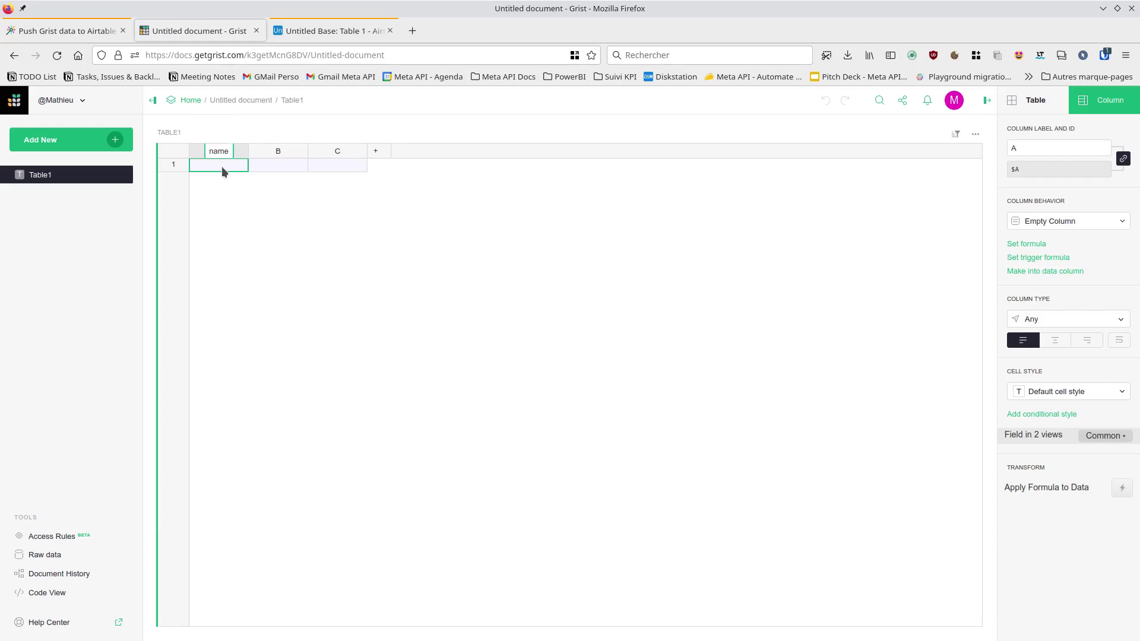
left_click(277, 153)
key("Return")
double_click(277, 152)
type("age")
key("Return")
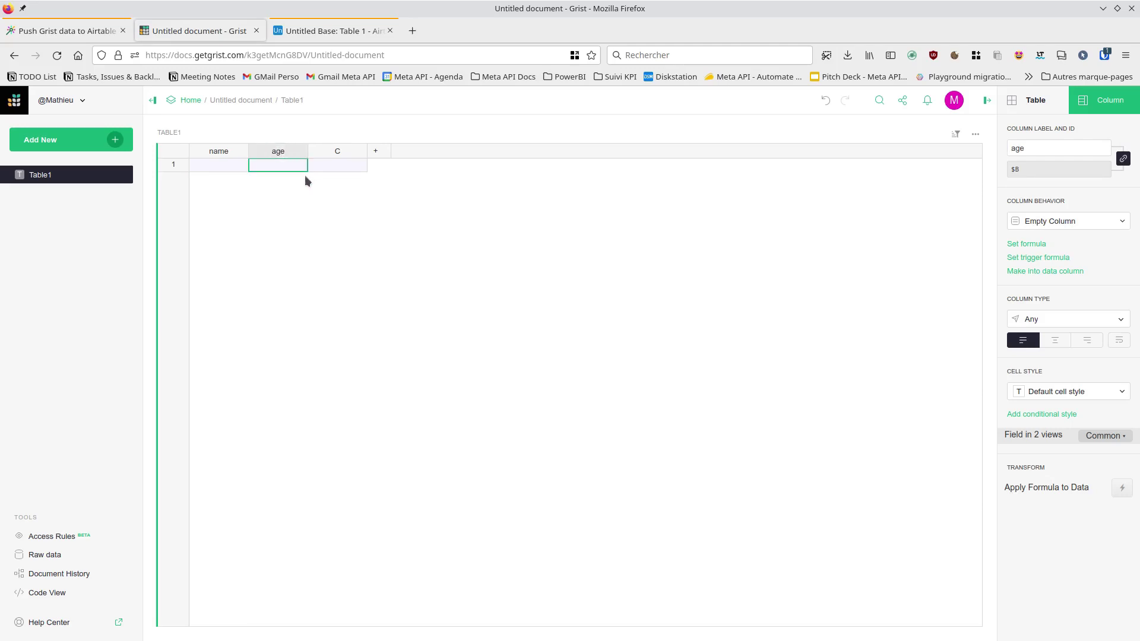
left_click(339, 153)
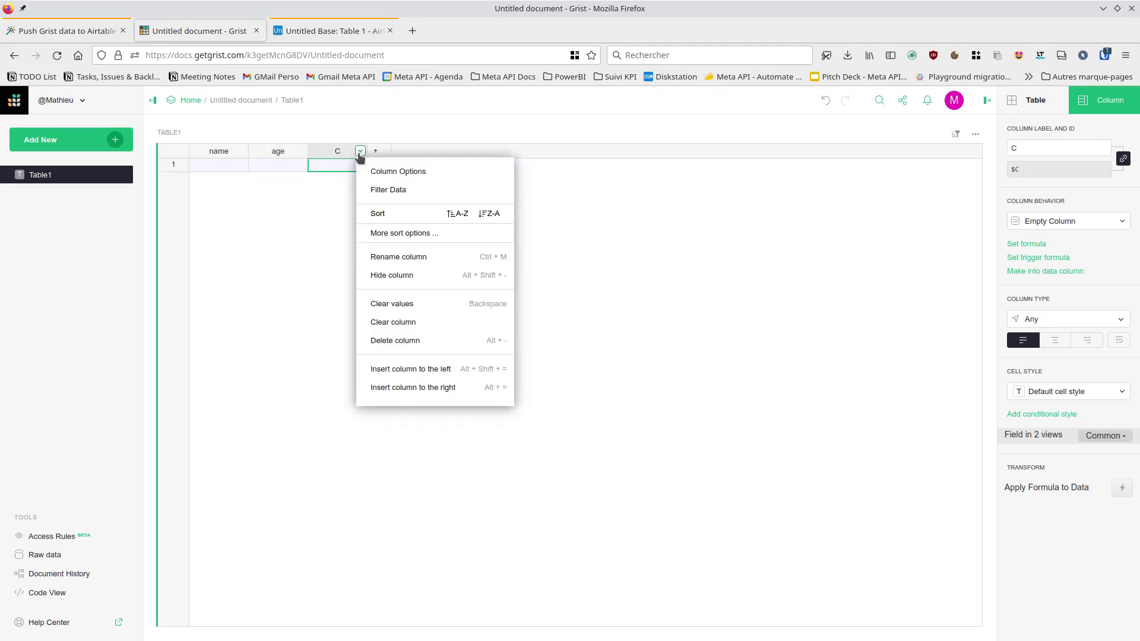
left_click(416, 342)
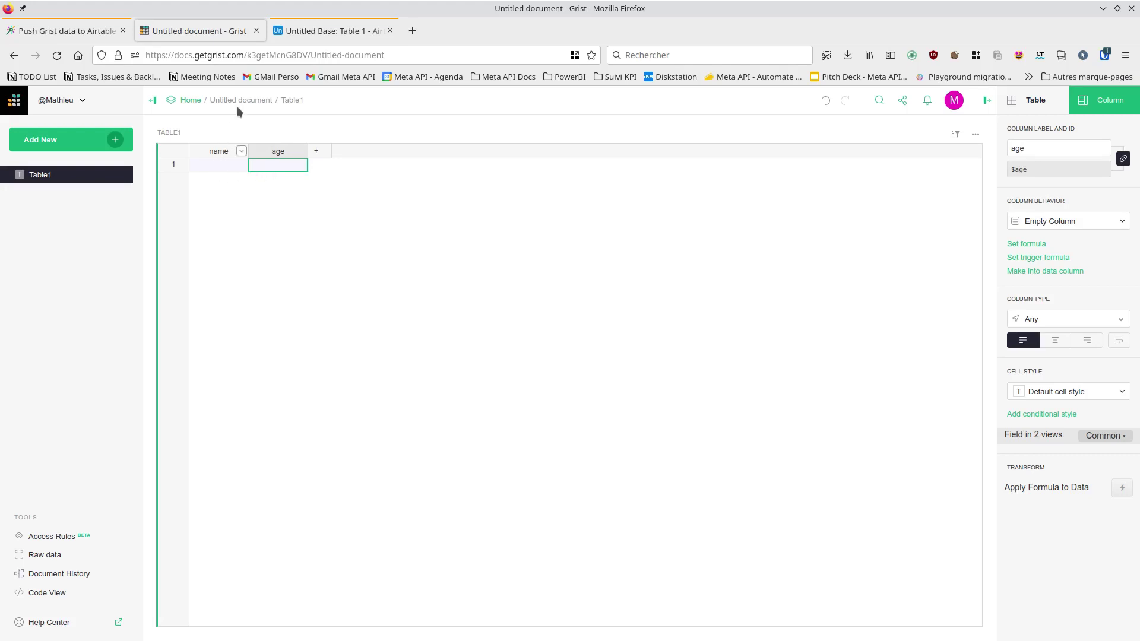
left_click(309, 30)
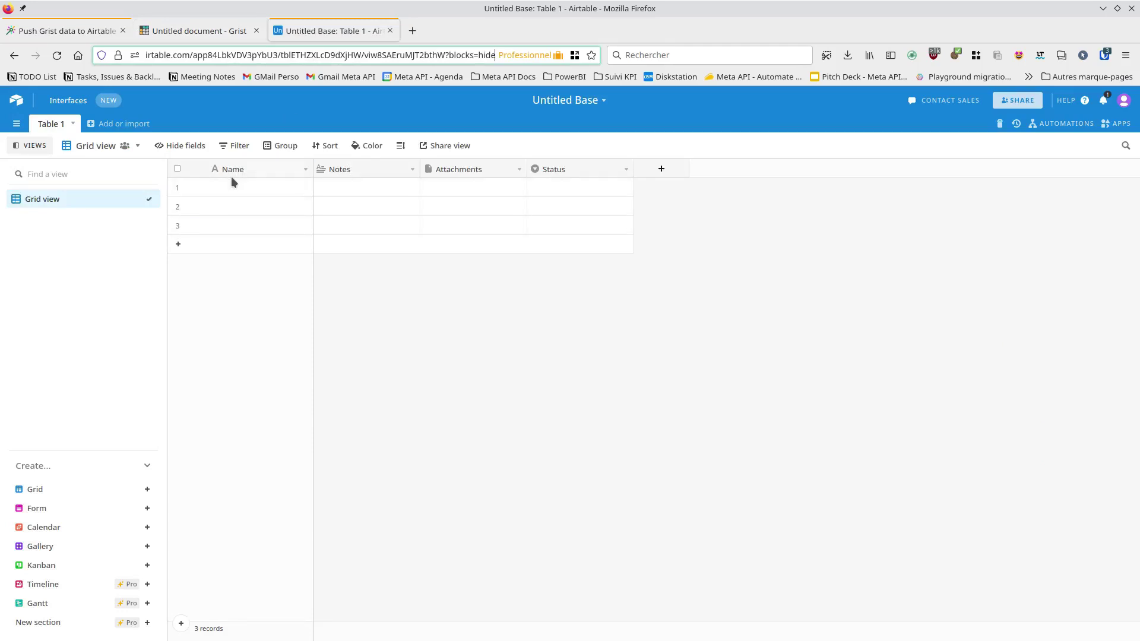
Delete the Notes, Attachments and Status fields from the Airtable table.
left_click(412, 170)
left_click(372, 421)
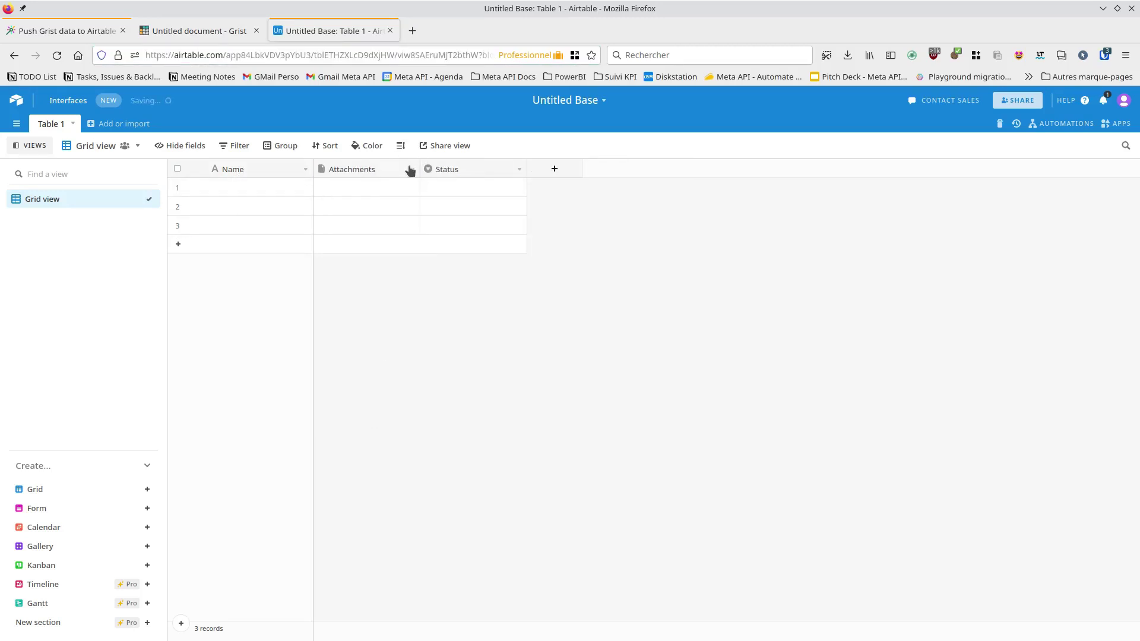
left_click(411, 171)
left_click(380, 423)
left_click(412, 170)
left_click(374, 422)
Add an 'Age' field of type Number with integer format.
left_click(341, 169)
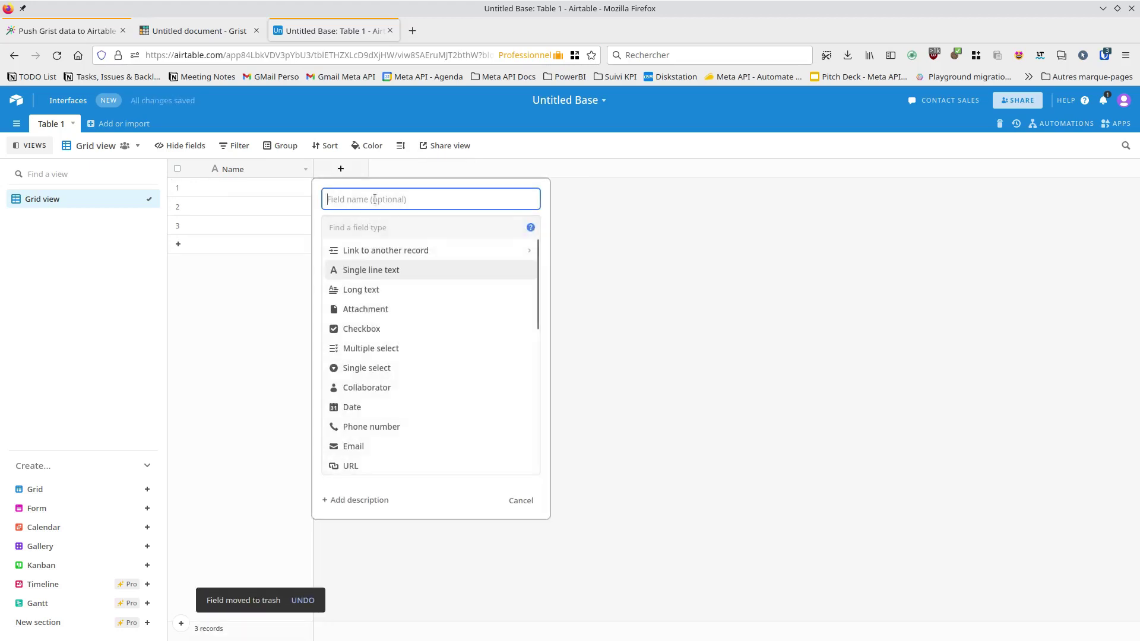
type("A")
key("BackSpace")
type("Age")
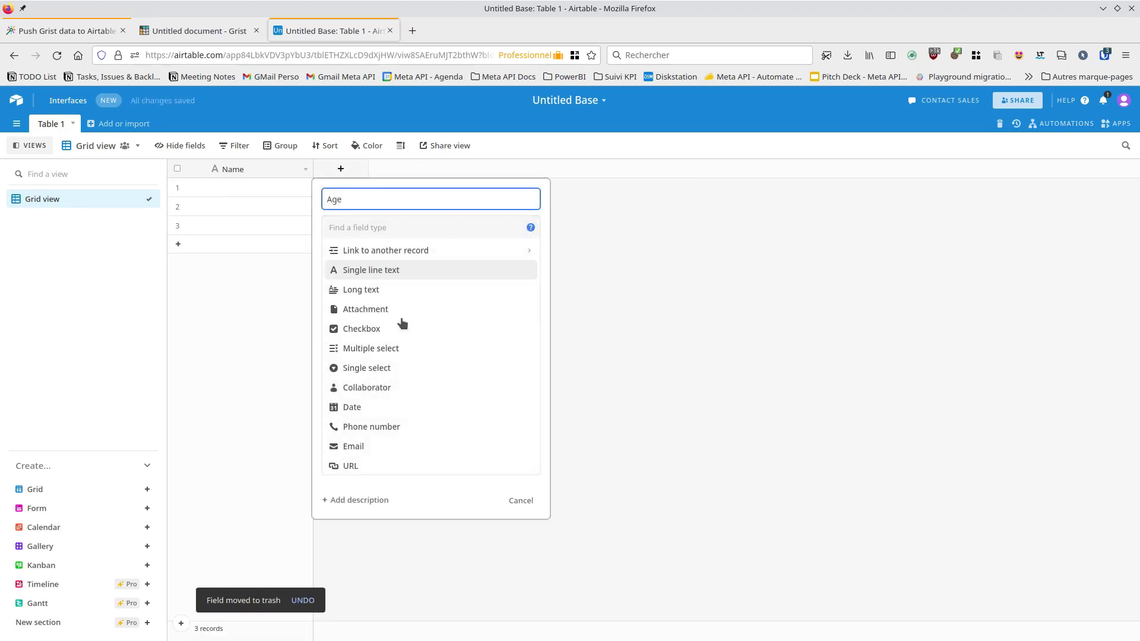
scroll(403, 350, "down", 1)
scroll(398, 386, "down", 1)
left_click(382, 414)
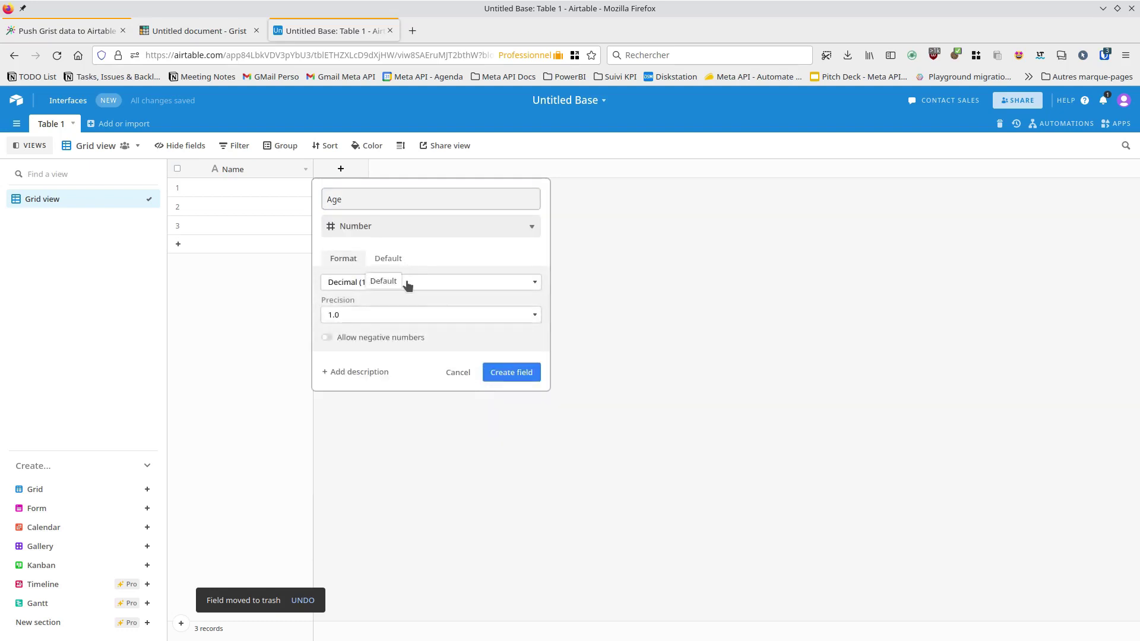
left_click(407, 286)
left_click(407, 315)
left_click(511, 372)
Add a 'Grist Id' field of type Number with integer format.
left_click(447, 169)
type("Grist Id")
scroll(523, 309, "down", 1)
scroll(517, 398, "down", 2)
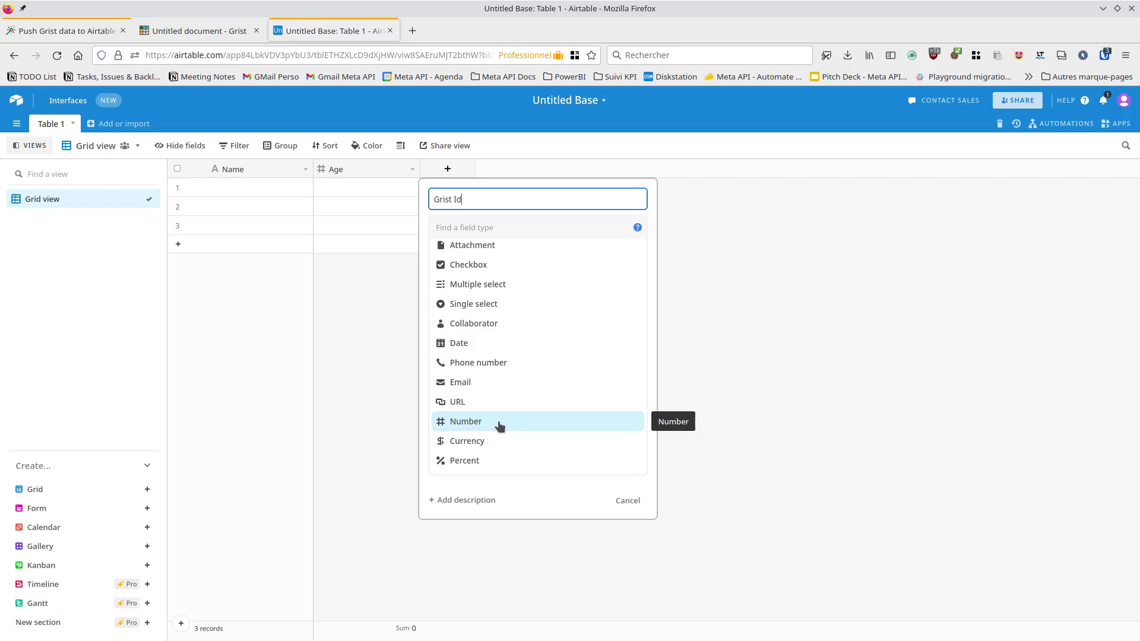
left_click(498, 425)
left_click(505, 276)
left_click(505, 314)
left_click(599, 344)
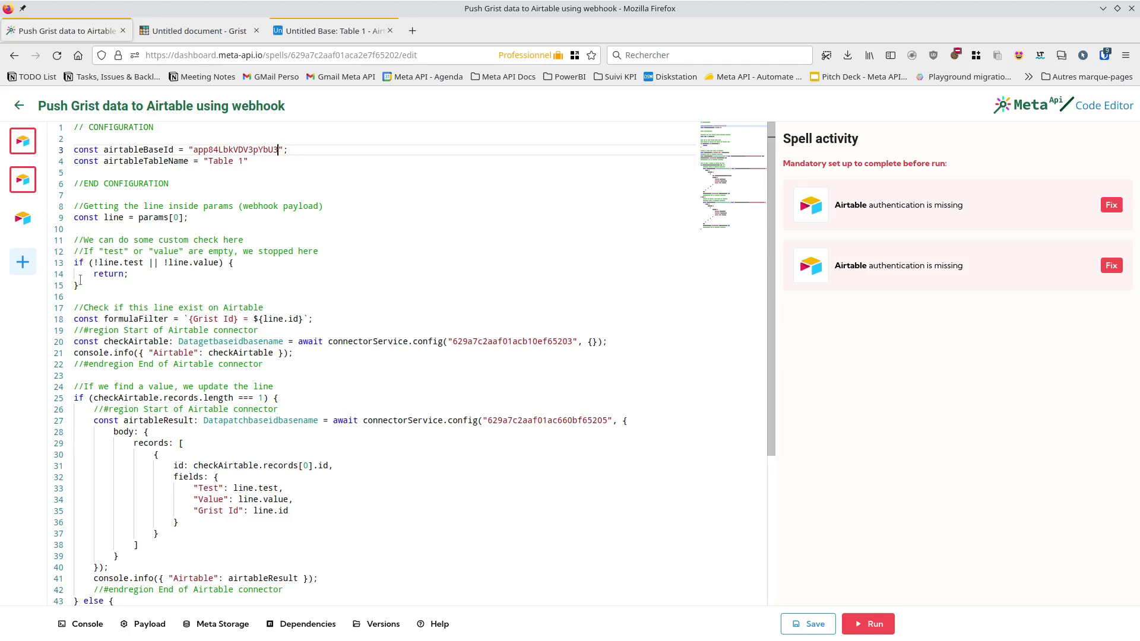
Change the empty-value check on line 13 from line.test to line.age.
left_click(132, 262)
double_click(133, 262)
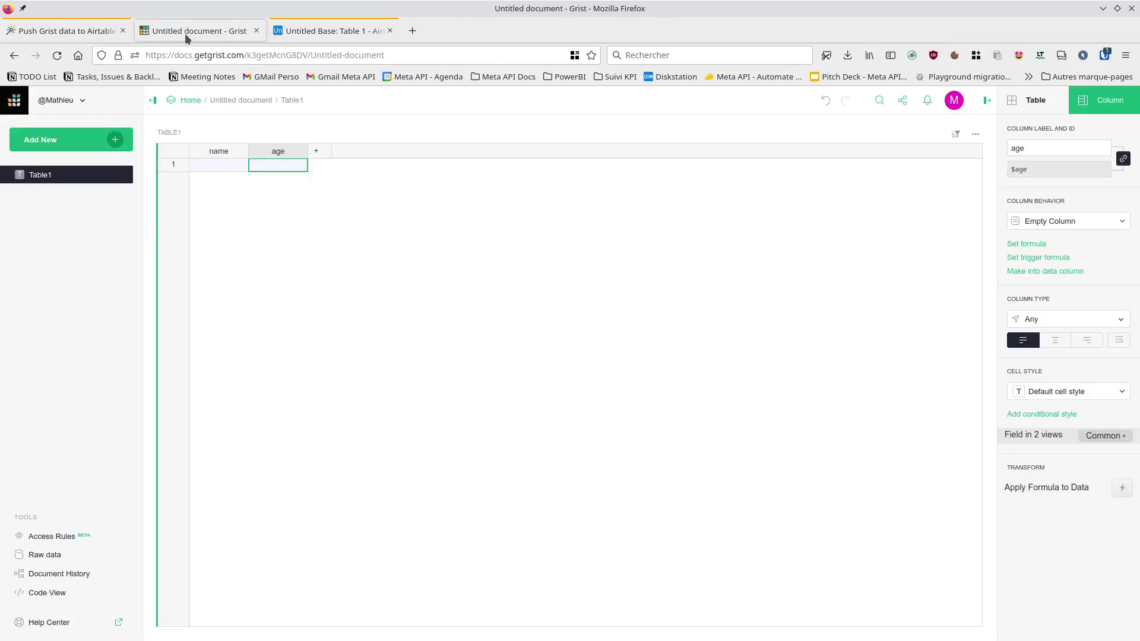
left_click(71, 31)
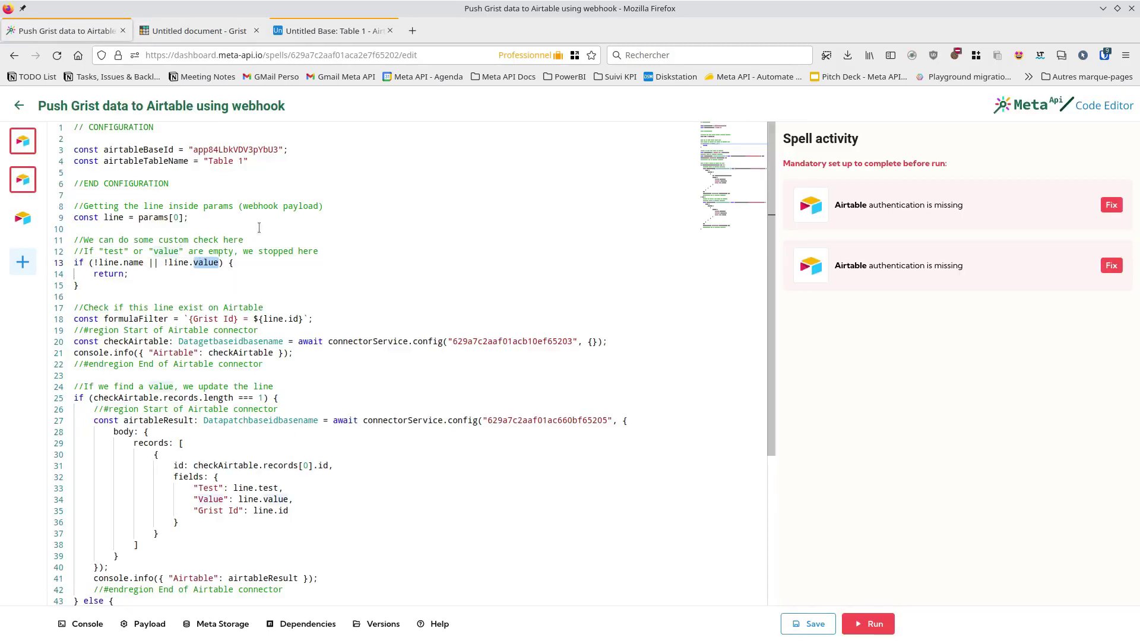
type("age")
left_click(101, 297)
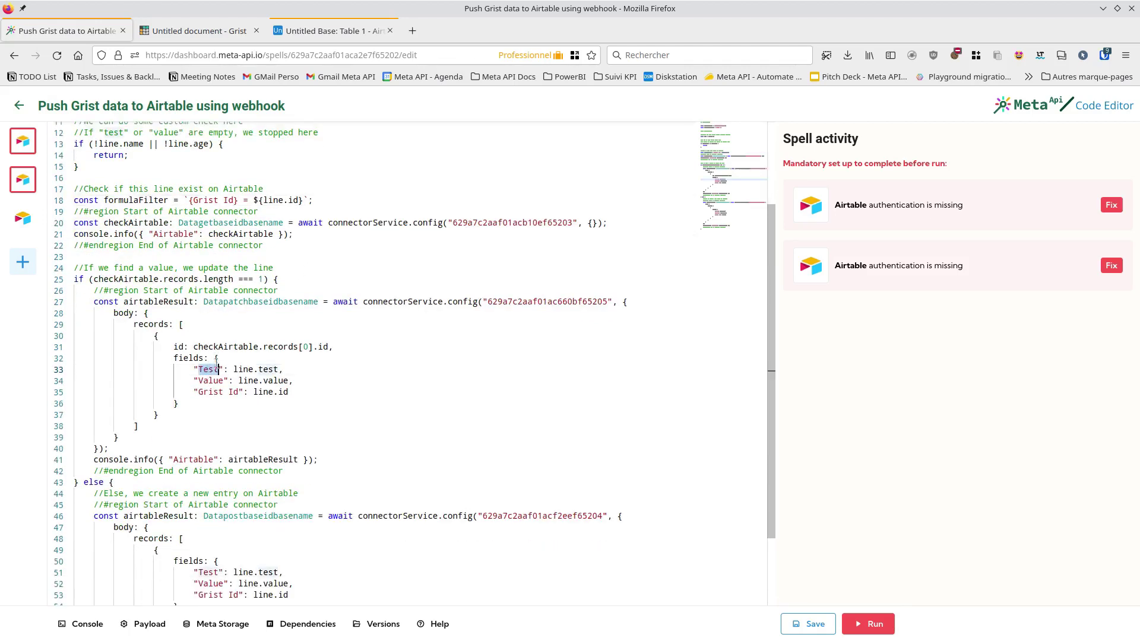
Replace the create branch's Test/Value lines with "Name": line.name and "Age": line.age.
double_click(207, 369)
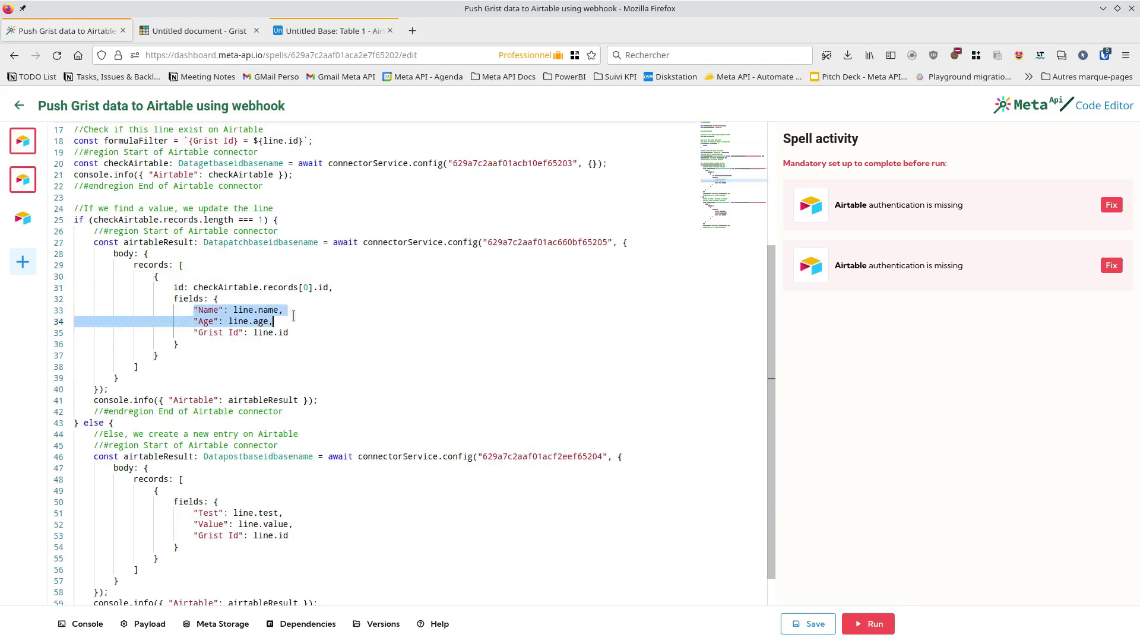
left_click_drag(192, 513, 294, 525)
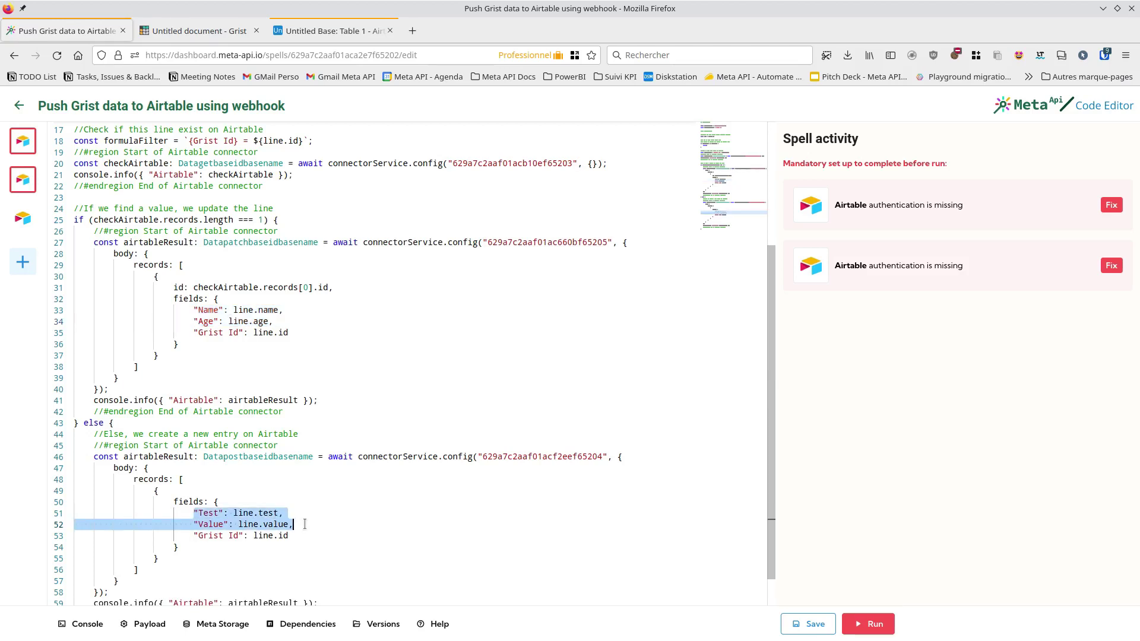
type("\"Name\": line.name,                         \"Age\": line.age,")
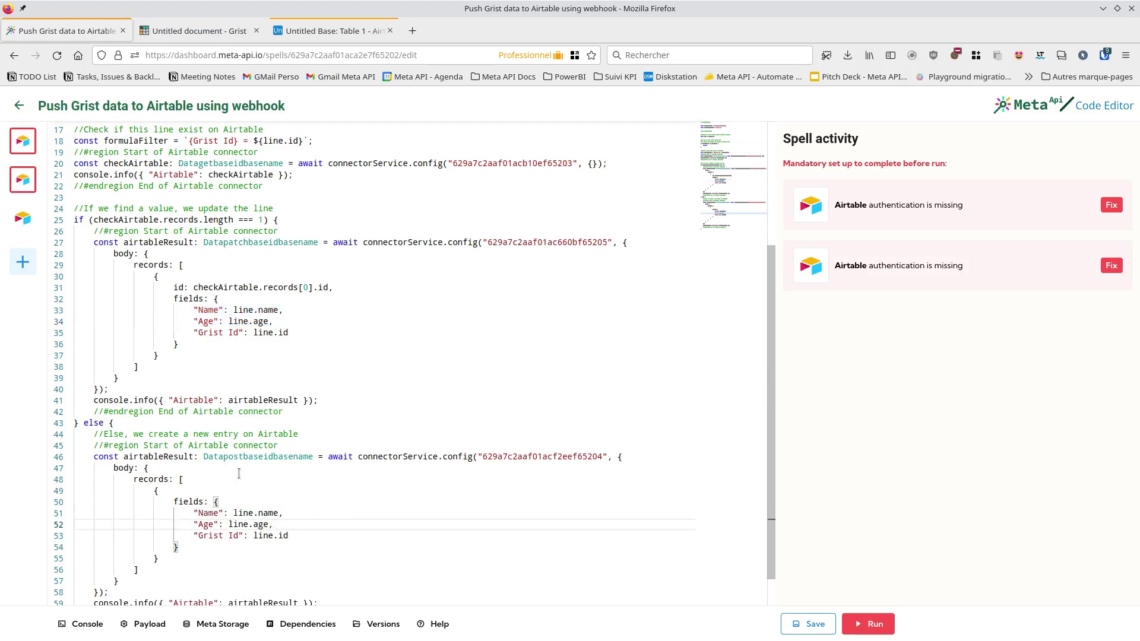
scroll(225, 463, "down", 1)
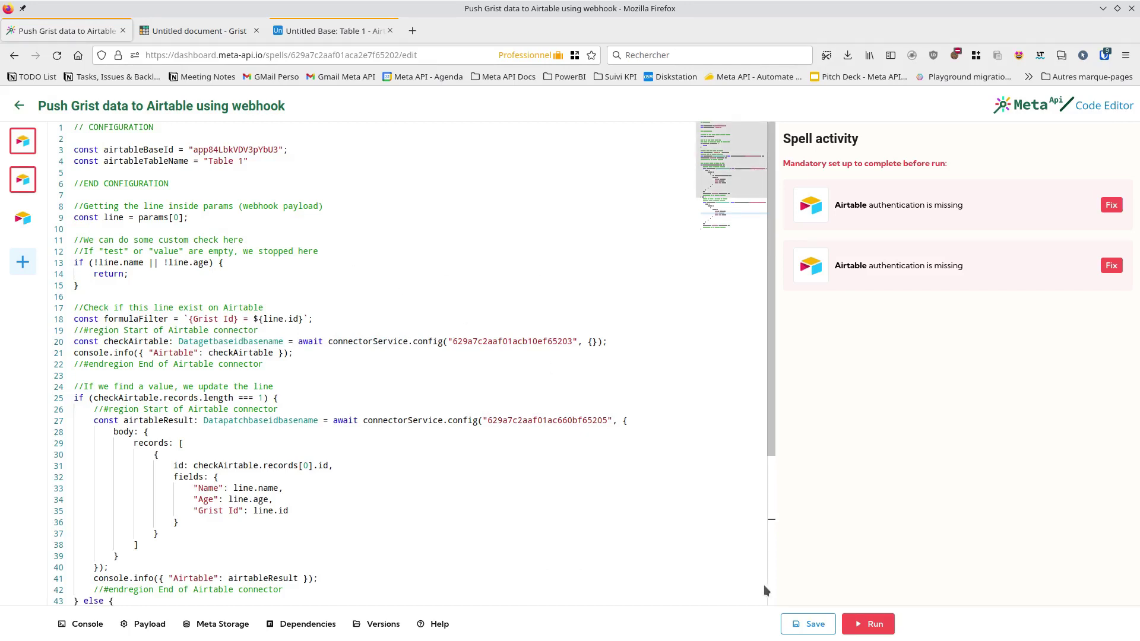
Verify the accounts on the list-records and update-record Airtable connectors.
left_click(20, 156)
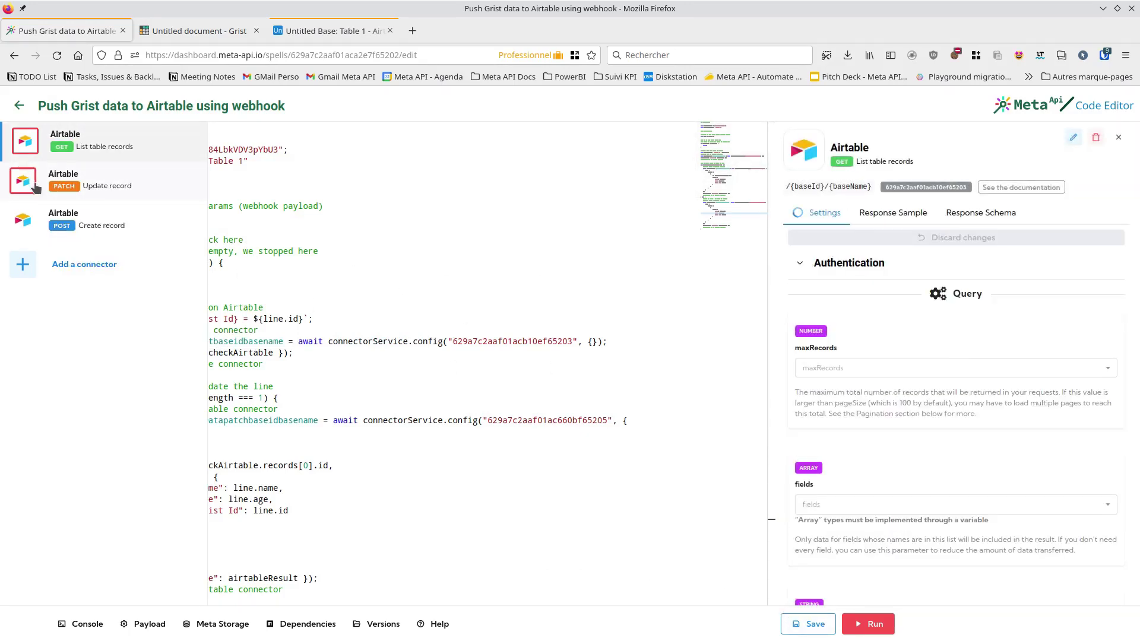
left_click(819, 267)
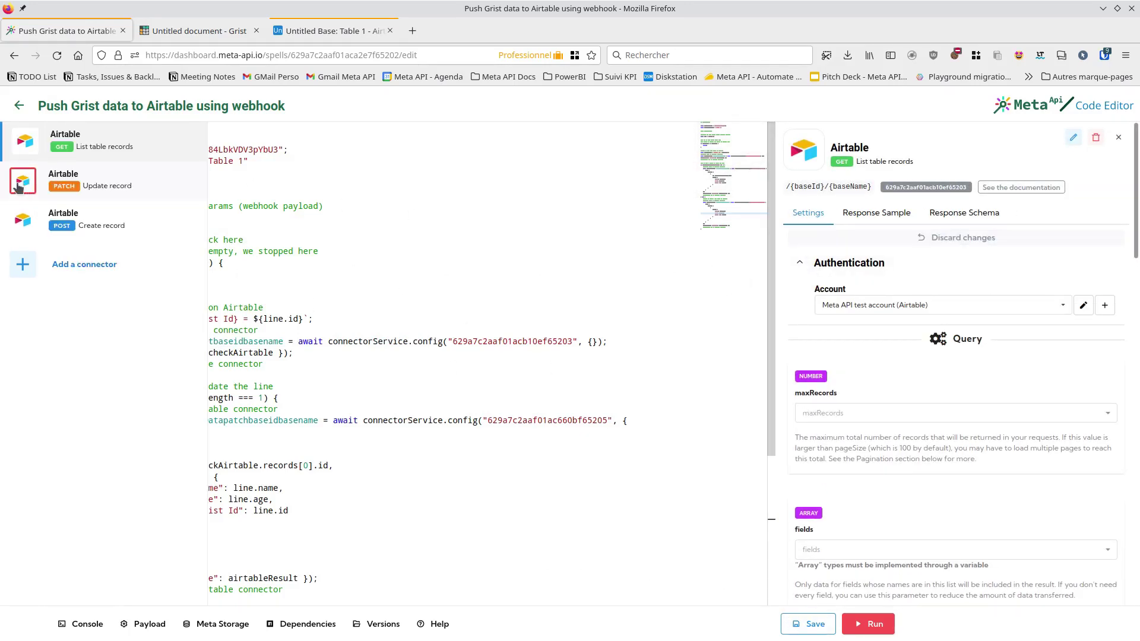
left_click(23, 179)
left_click(822, 266)
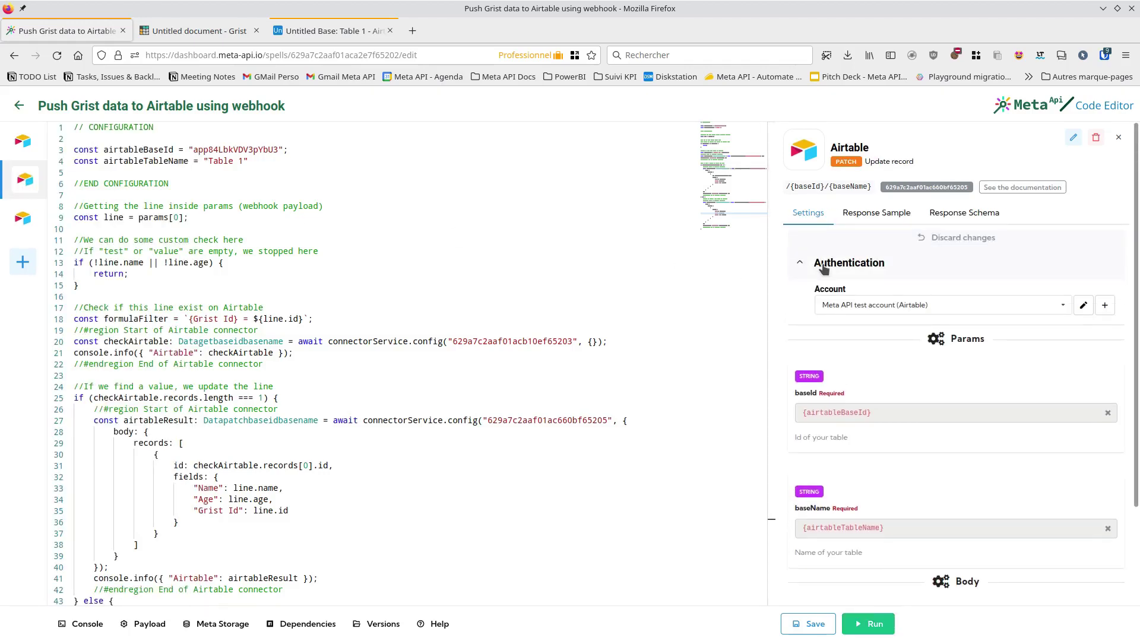
left_click(35, 152)
Save the spell and show its Dev environment under Versions.
left_click(808, 623)
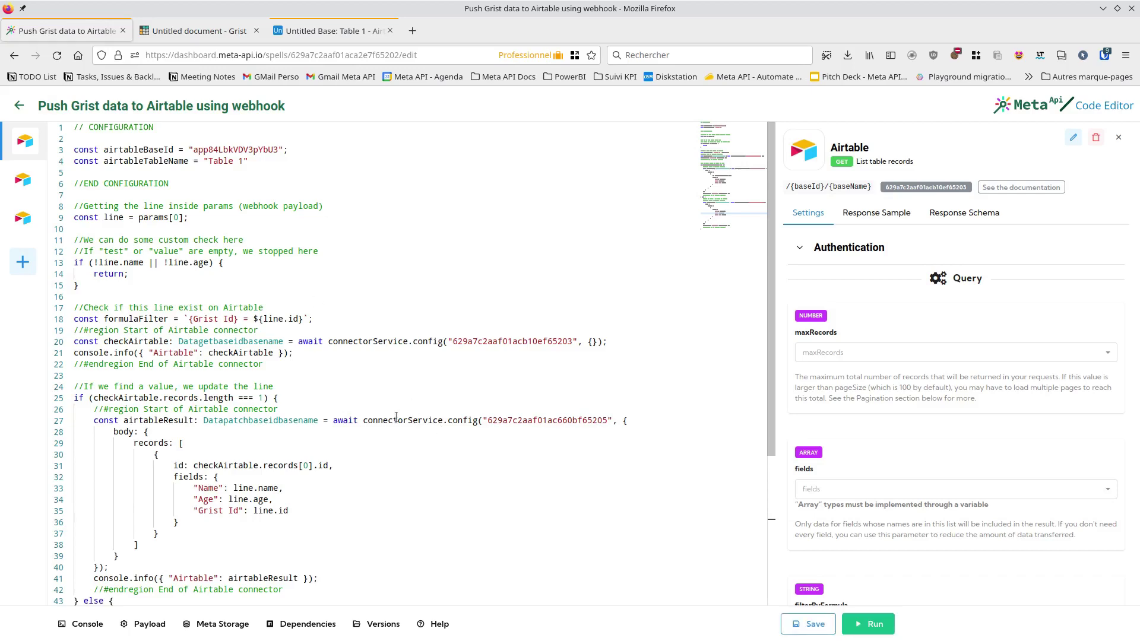
left_click(381, 626)
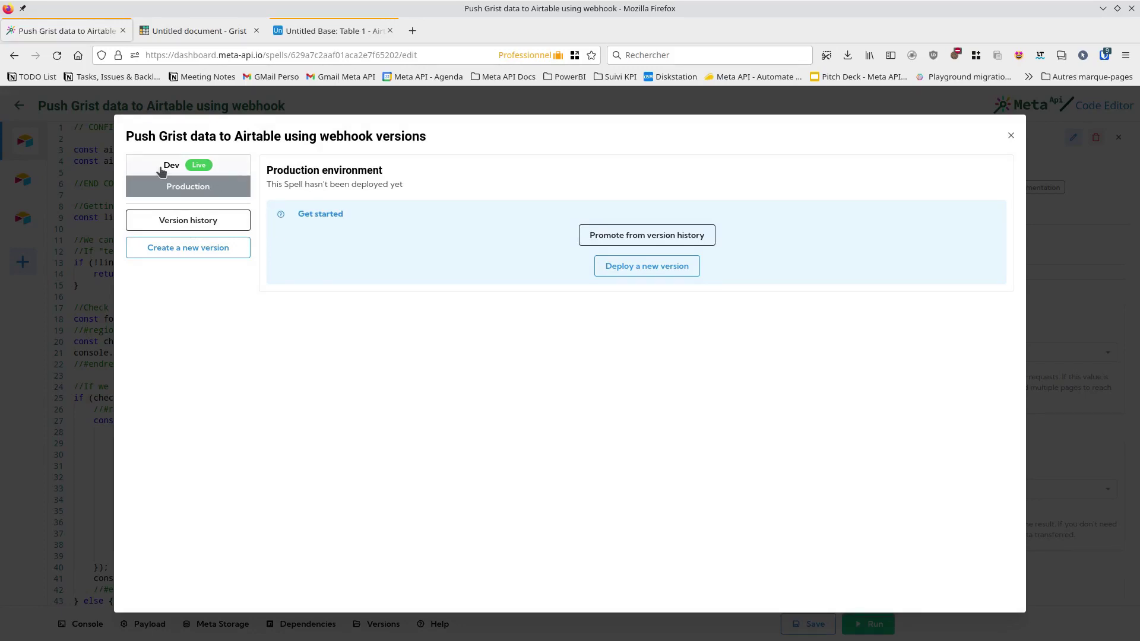
left_click(169, 165)
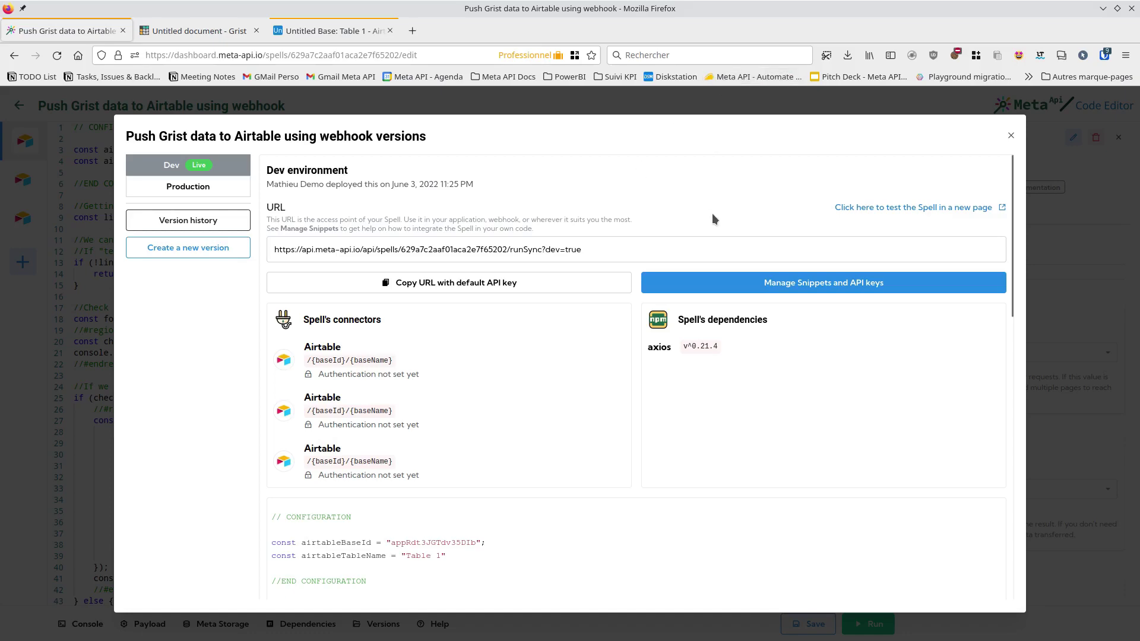
Choose the Grist sync API Key in Snippets and copy the spell's GET URL.
left_click(757, 283)
left_click(813, 192)
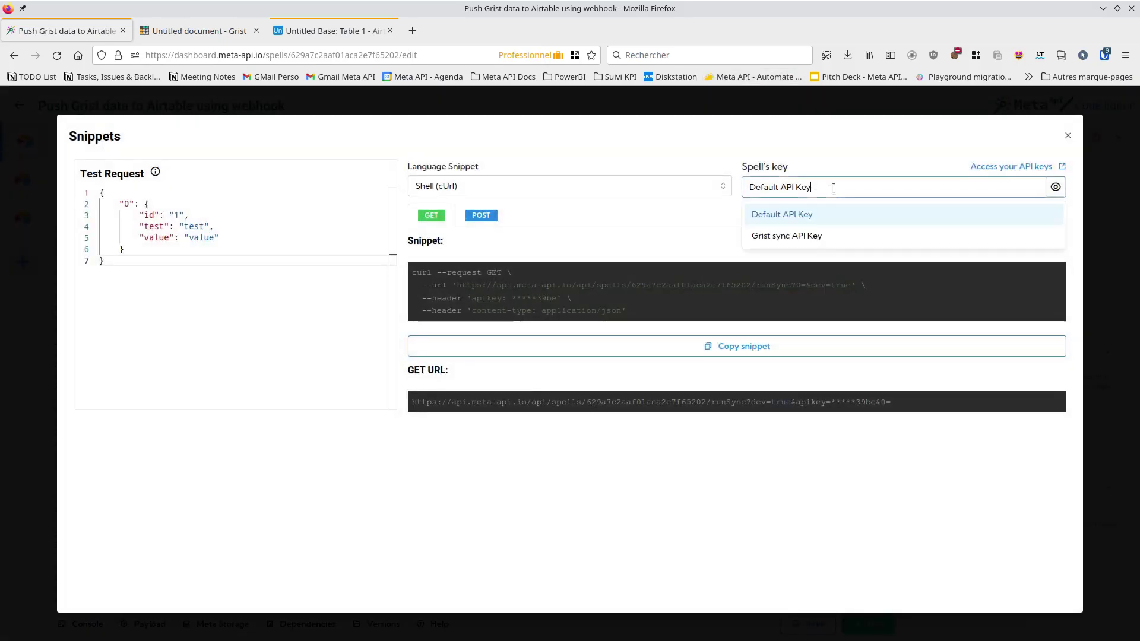
left_click(794, 237)
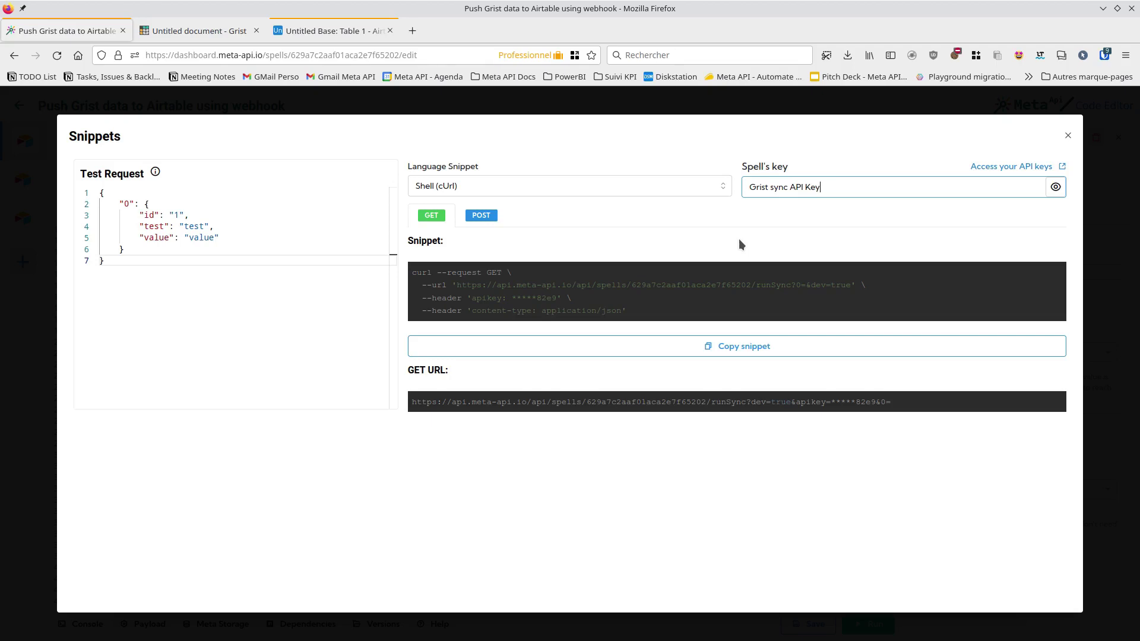
triple_click(703, 402)
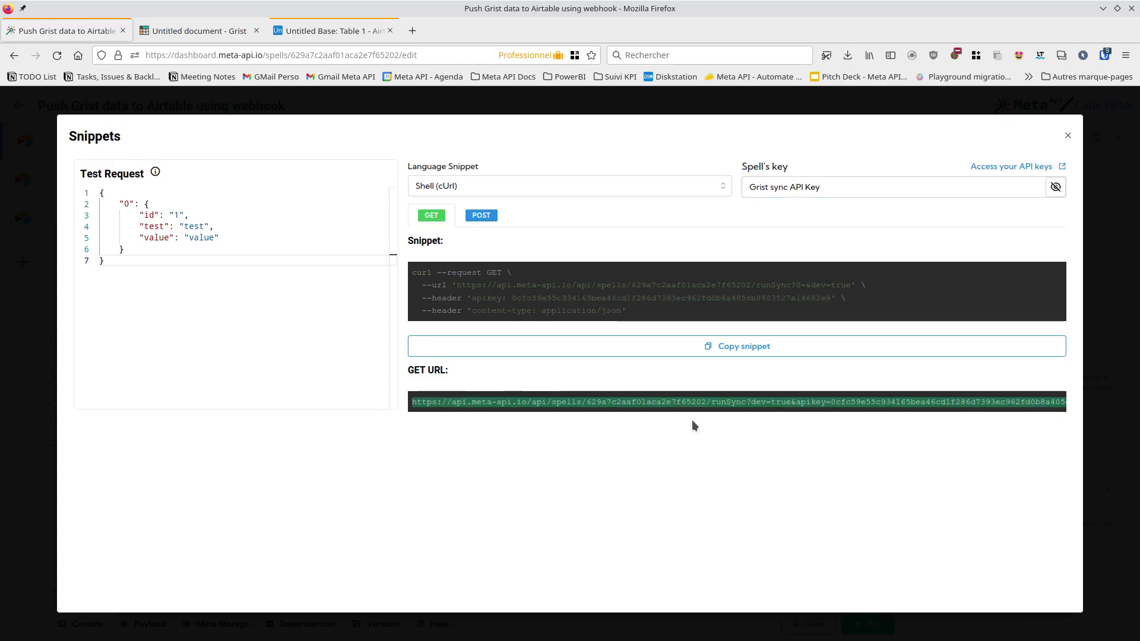
left_click(1067, 135)
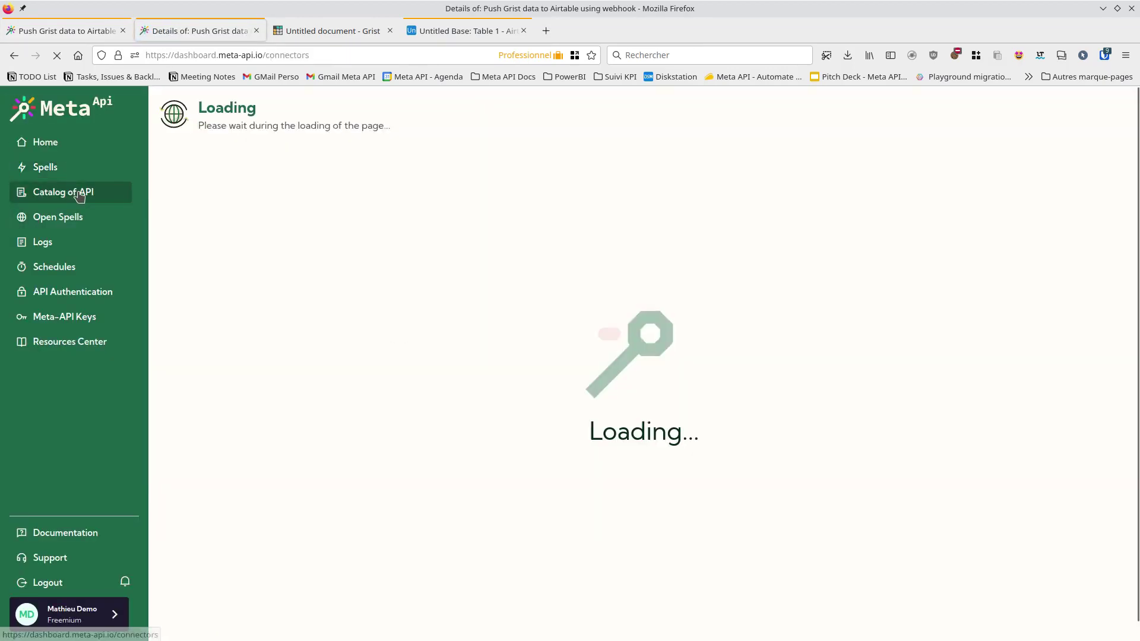
Start a spell from the 'Grist : subscribe to a webhook' template and authenticate Grist.
left_click(71, 218)
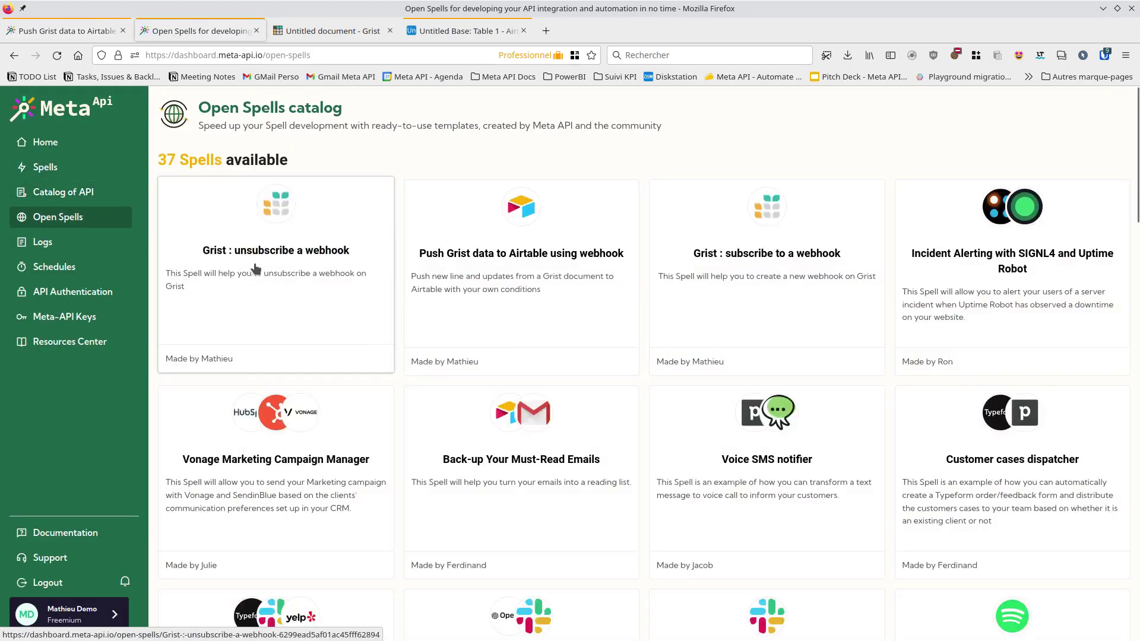
left_click(778, 264)
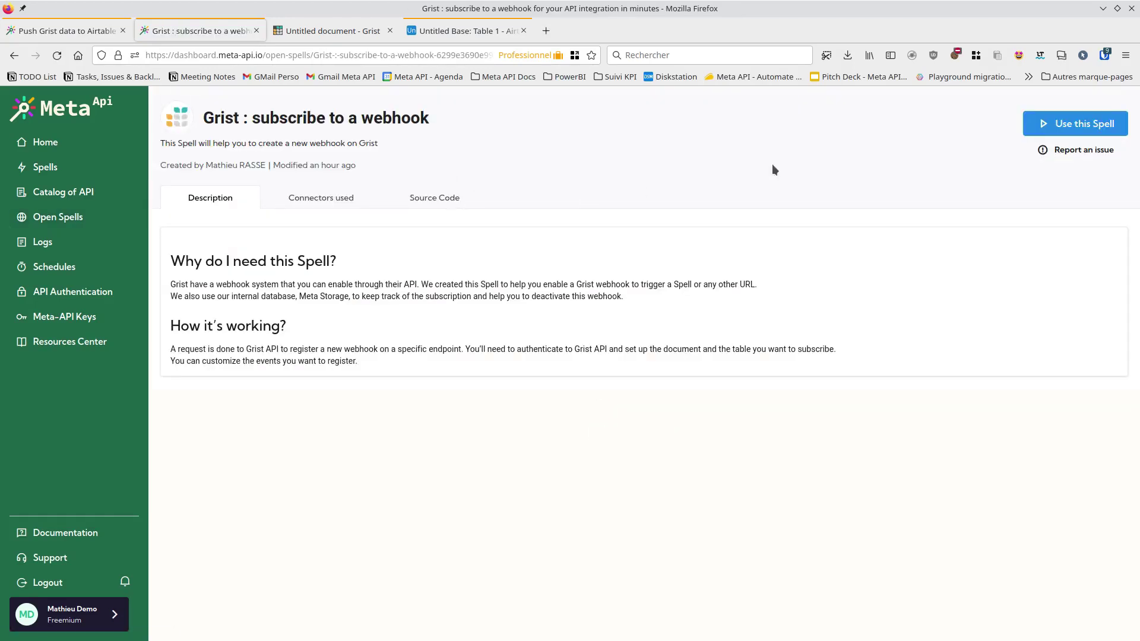
left_click(1042, 128)
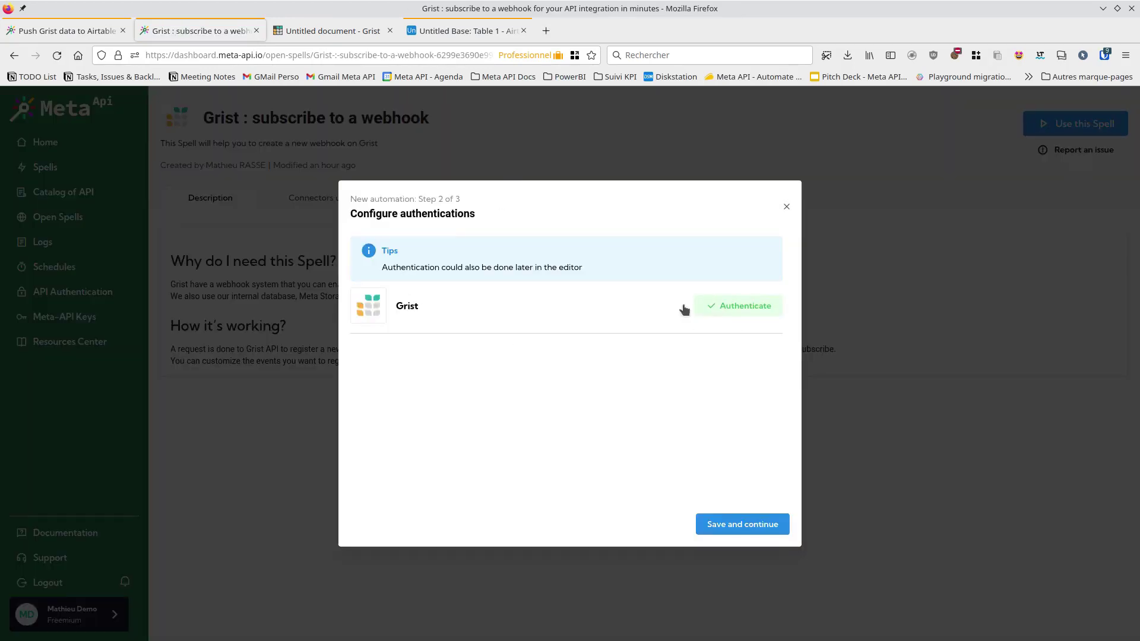
left_click(735, 311)
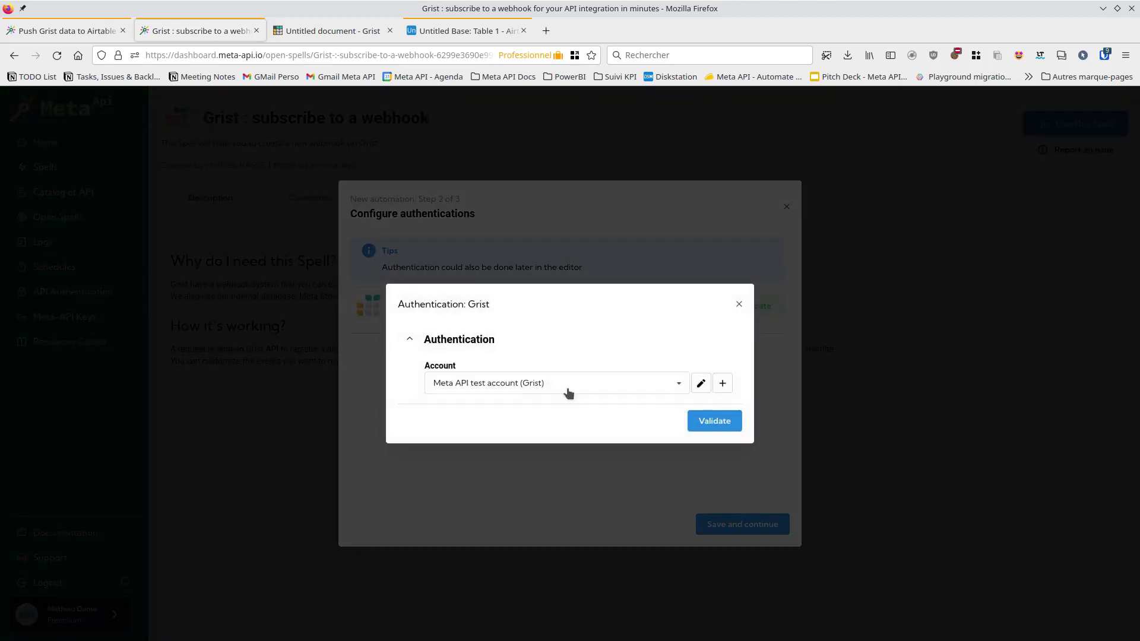
left_click(715, 423)
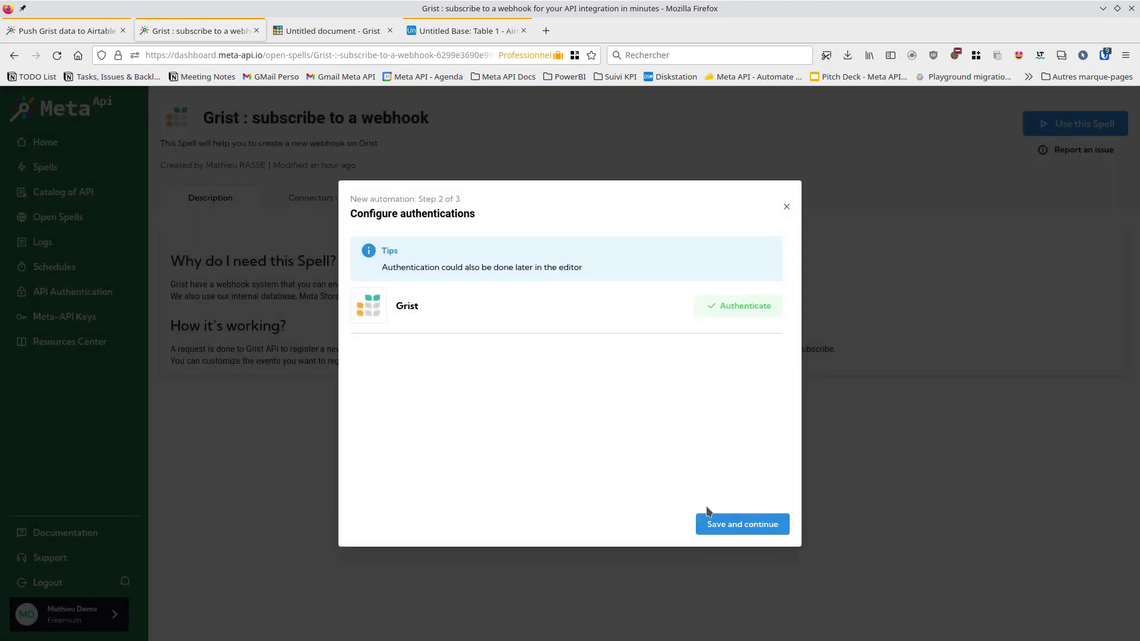
Test-run the new spell, exit creation, and open it from the spells list.
left_click(724, 528)
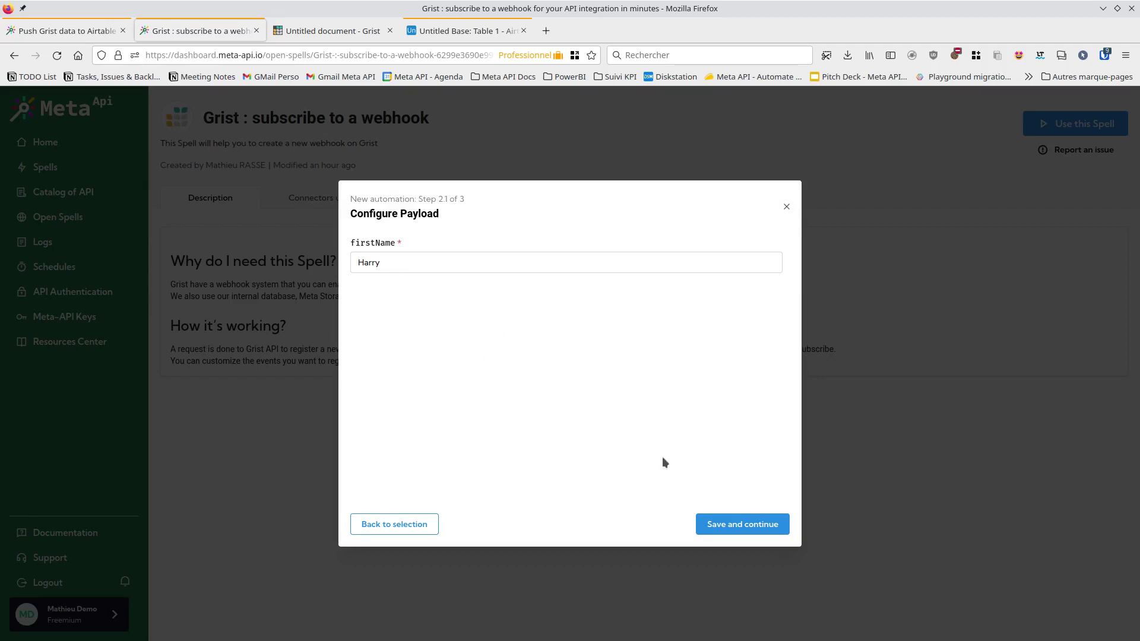
left_click(720, 524)
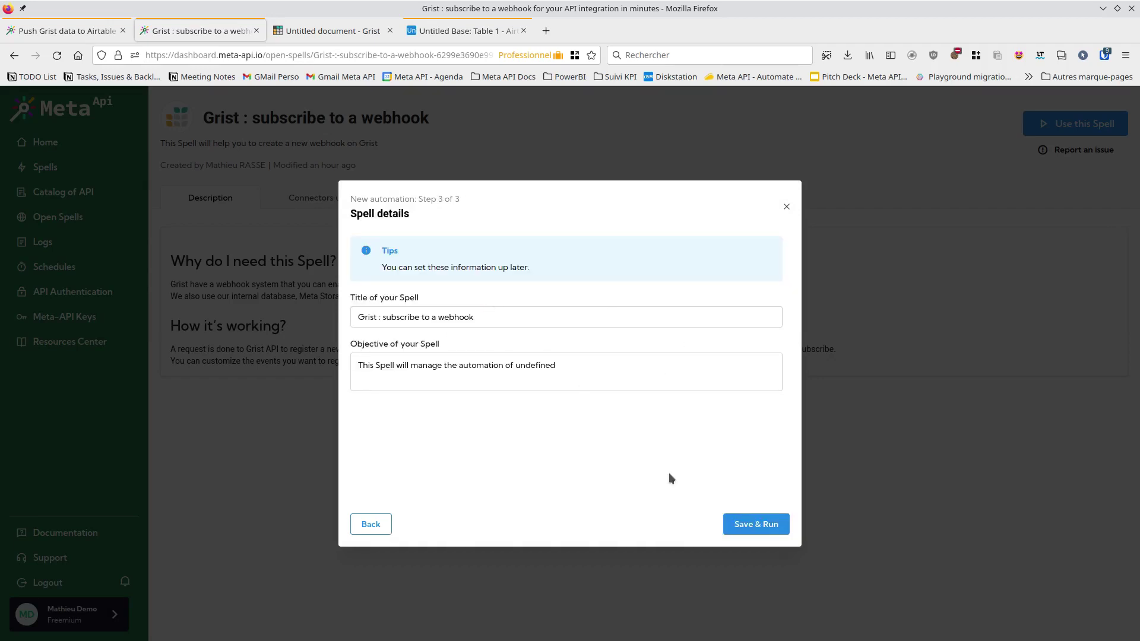
left_click(731, 523)
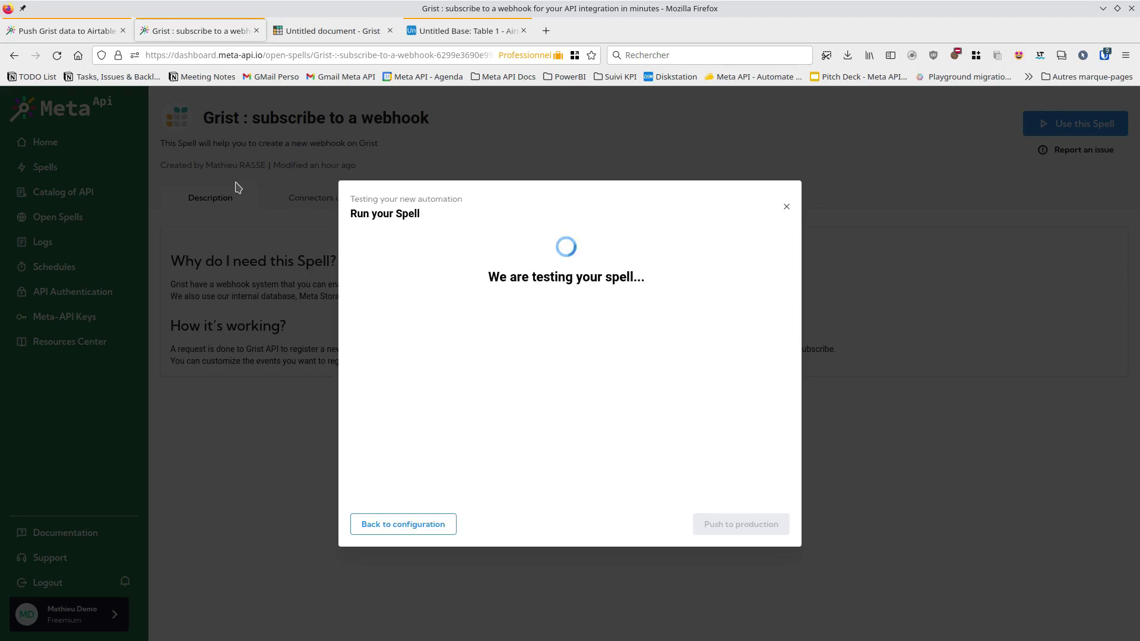
left_click(787, 207)
left_click(668, 401)
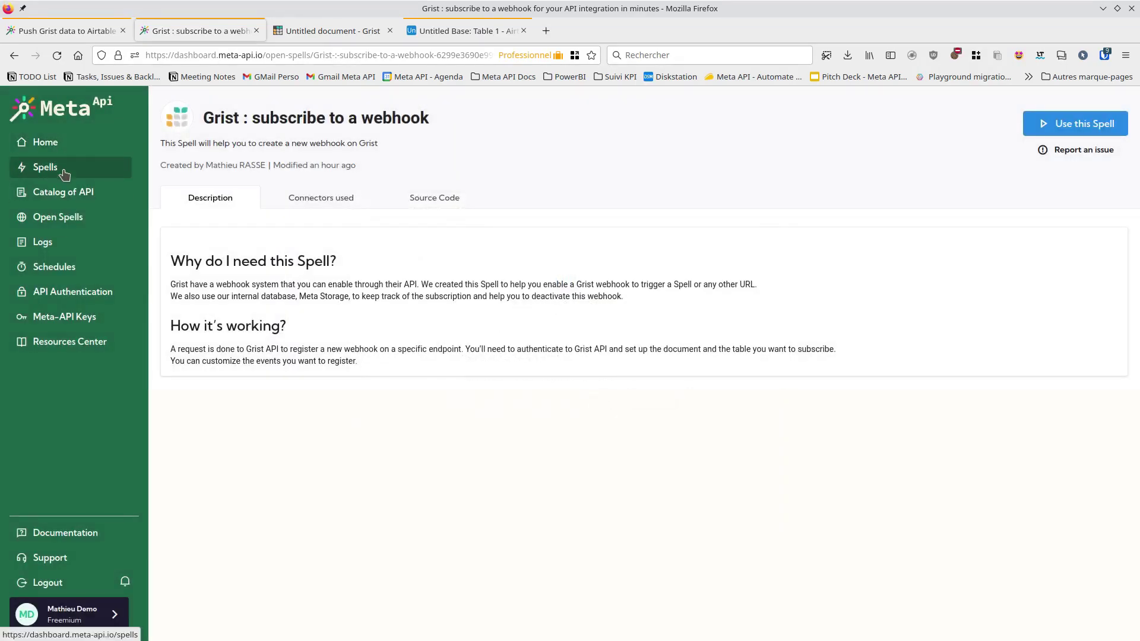
left_click(63, 169)
left_click(330, 224)
Replace the placeholder spellUrl on line 8 with the copied push-spell URL.
left_click(1070, 140)
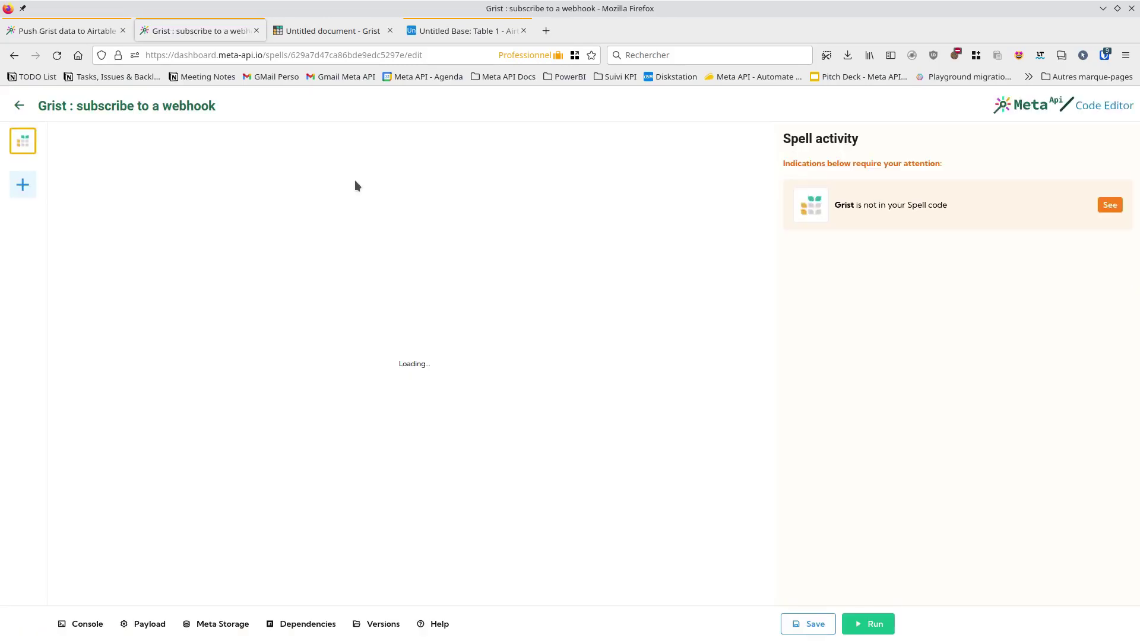
left_click_drag(164, 217, 671, 218)
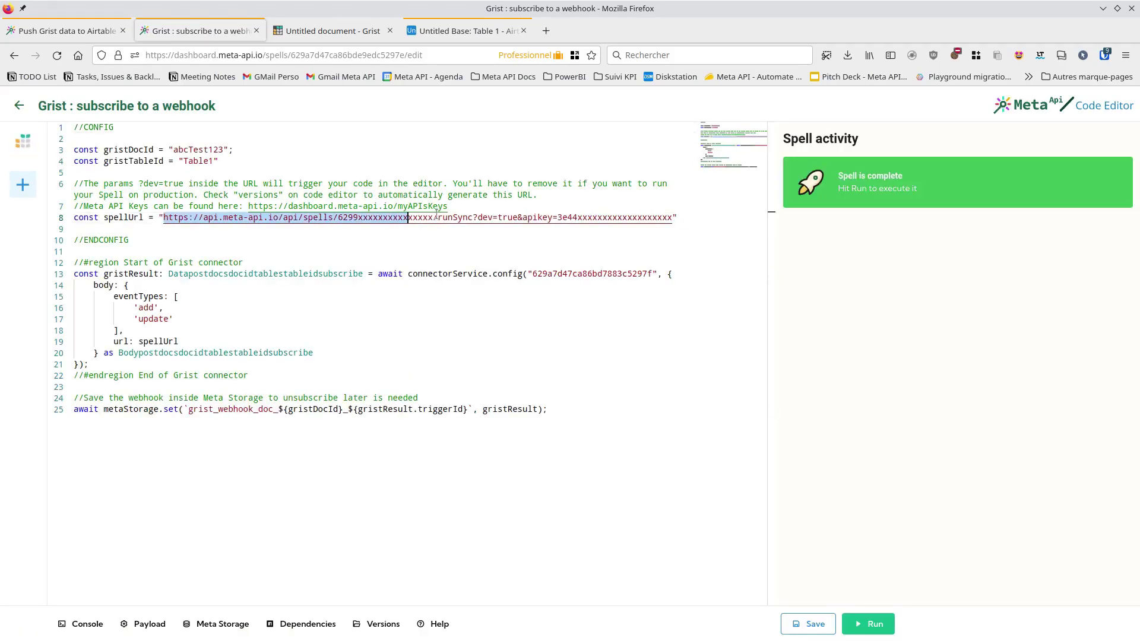
key("ctrl+v")
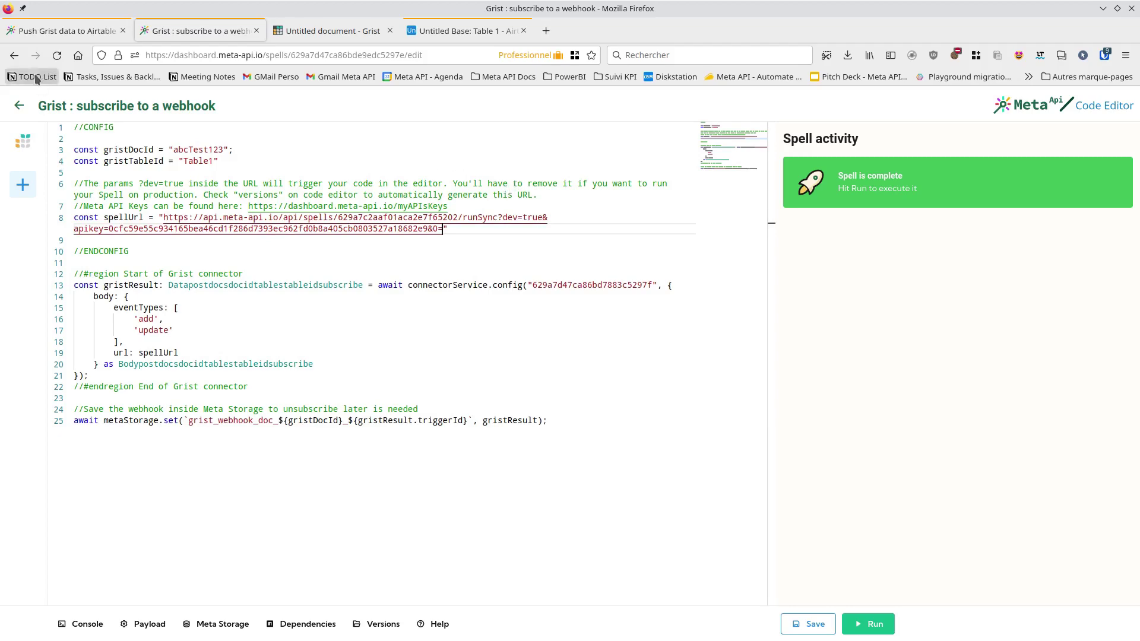
left_click(69, 31)
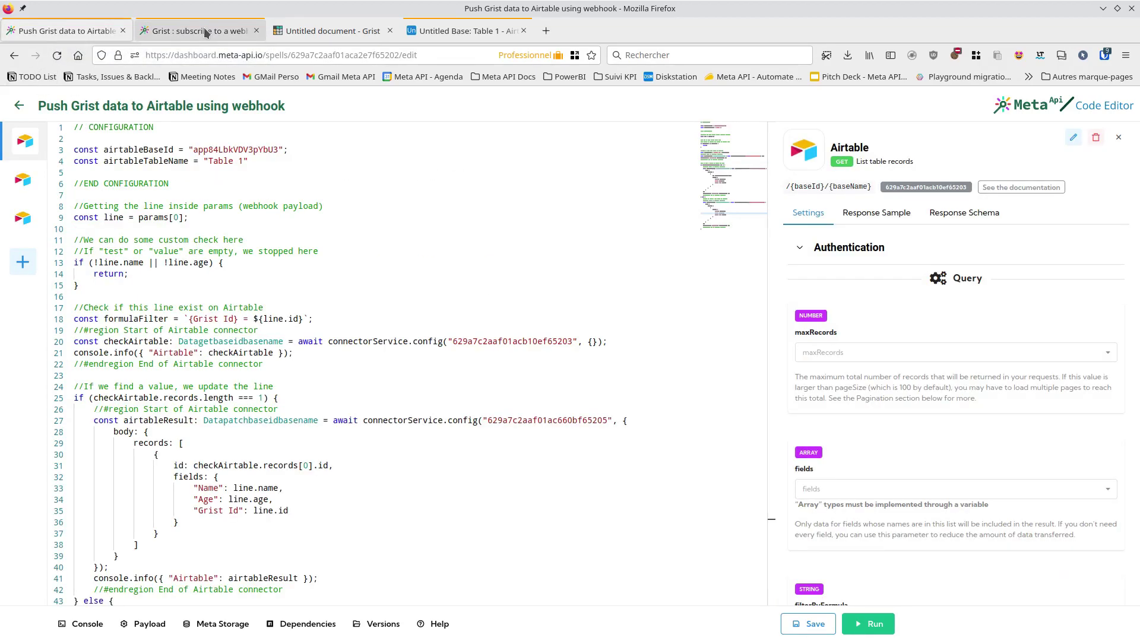
left_click(206, 32)
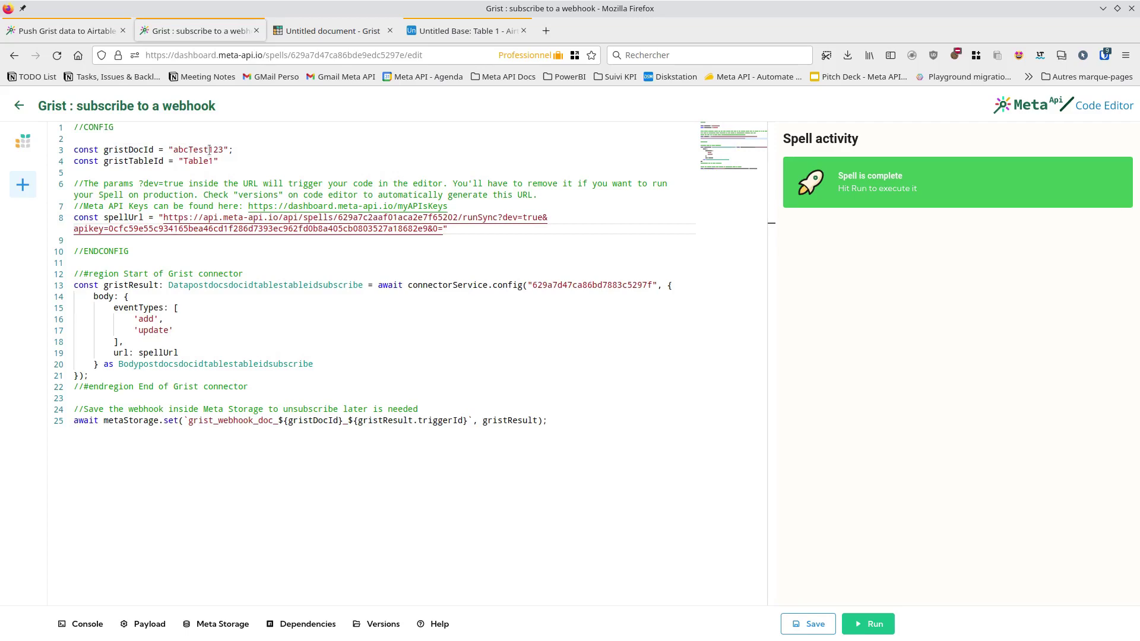
left_click(307, 34)
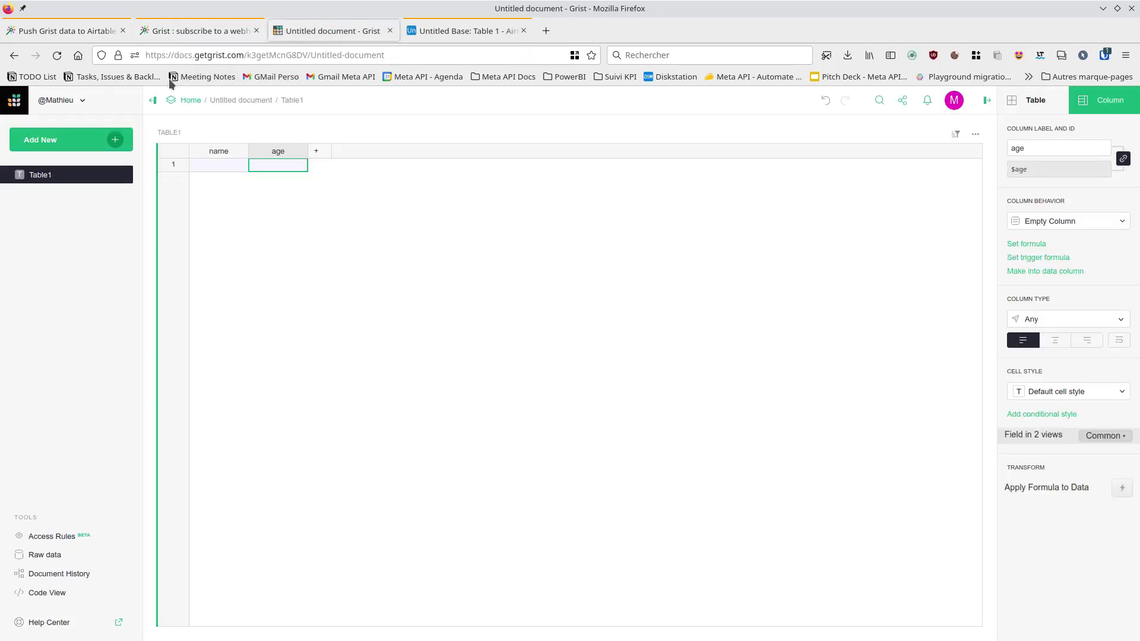
Paste Grist document ID k3getMcnG8DV over the abcTest123 gristDocId placeholder.
double_click(274, 55)
key("ctrl+c")
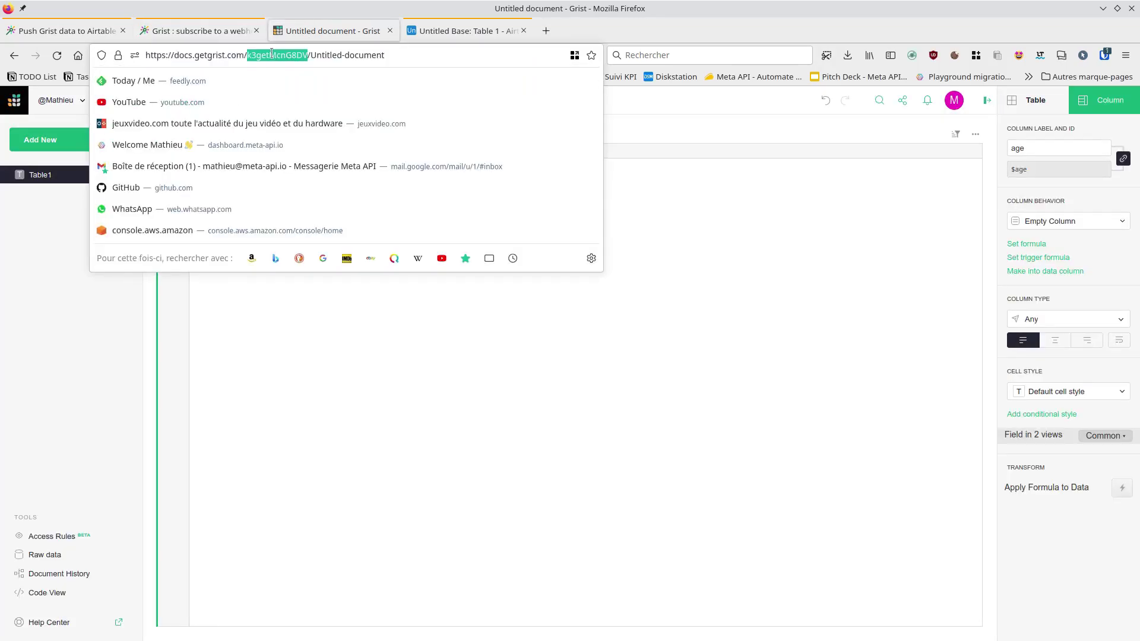
left_click(201, 31)
double_click(199, 150)
key("ctrl+v")
left_click(330, 31)
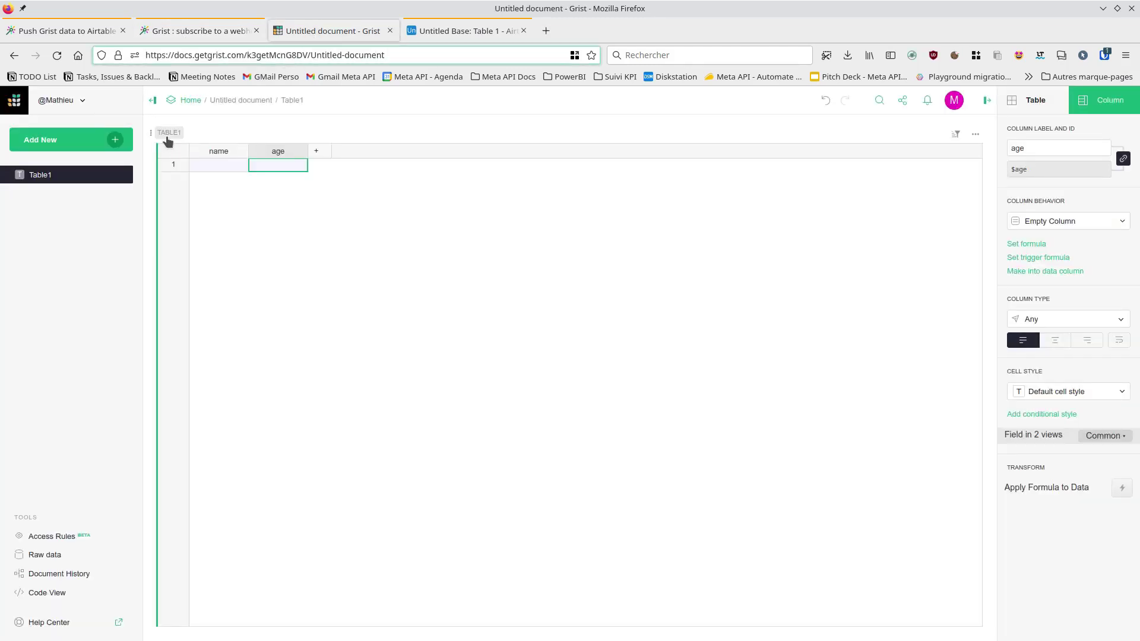
left_click(212, 29)
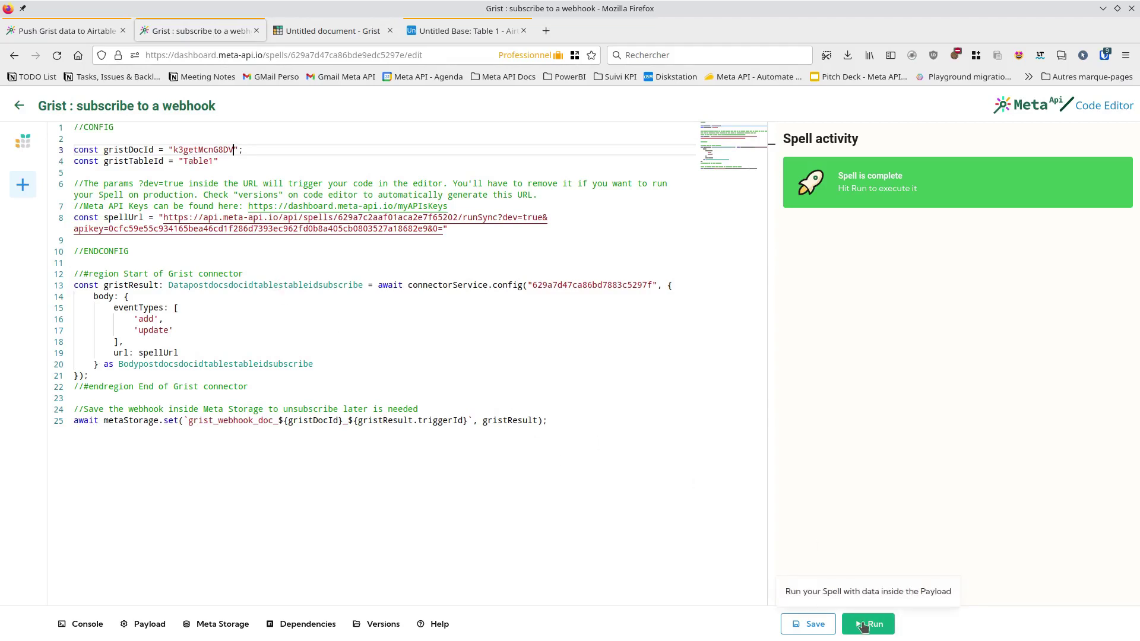
Run the Grist subscribe spell and confirm the Console shows success true.
left_click(866, 623)
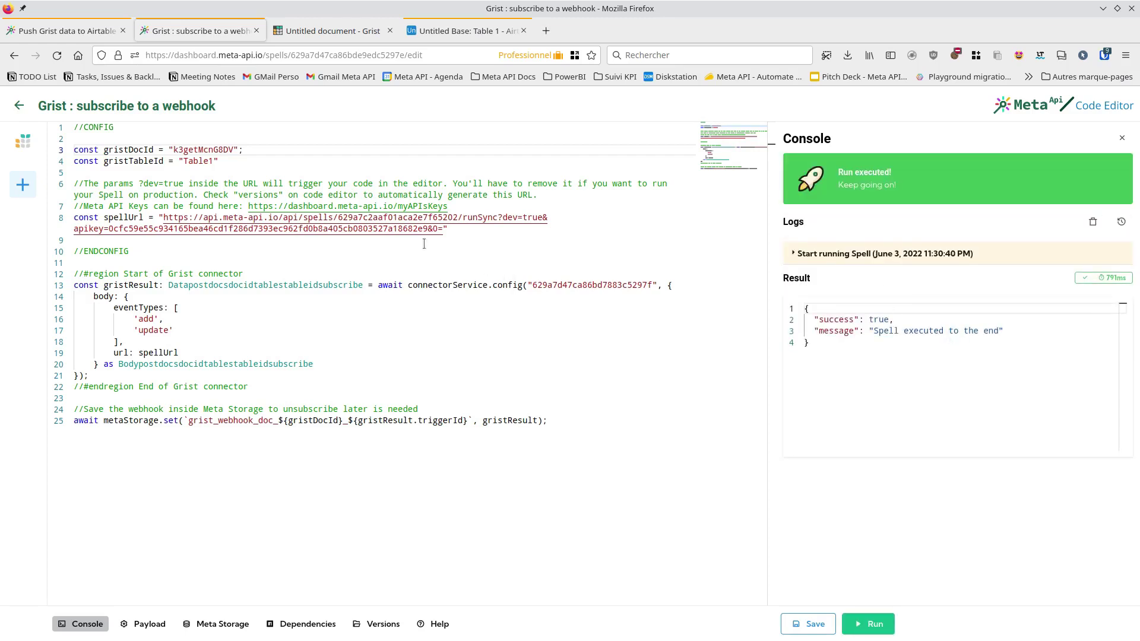
Enter John, age 31, as Grist's first row and check he appears in Airtable.
left_click(308, 36)
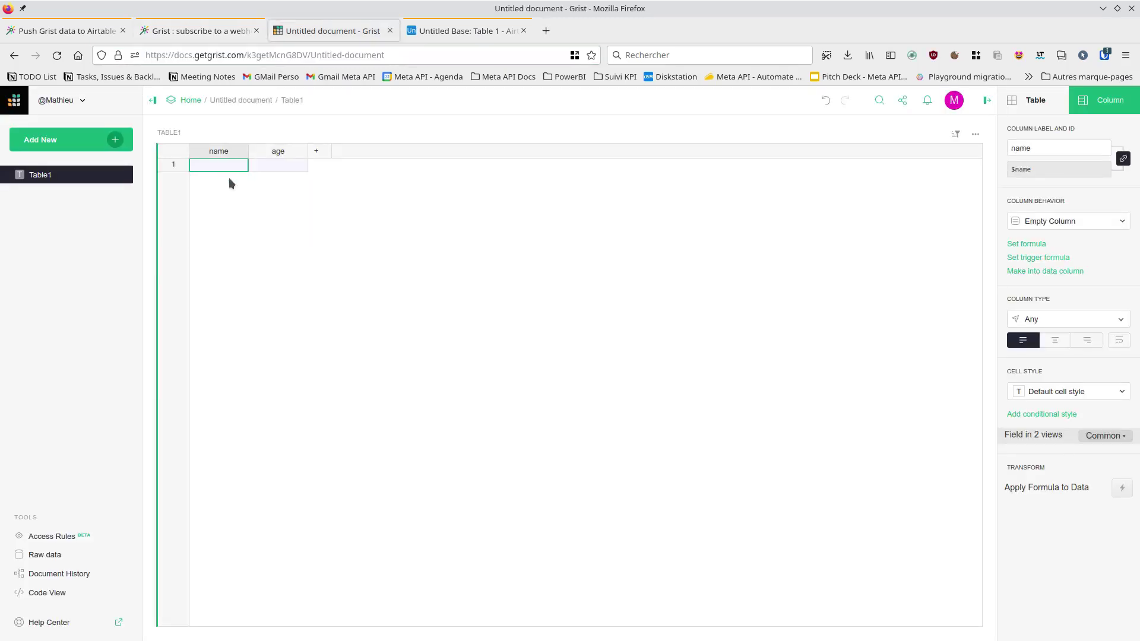
type("John")
key("Tab")
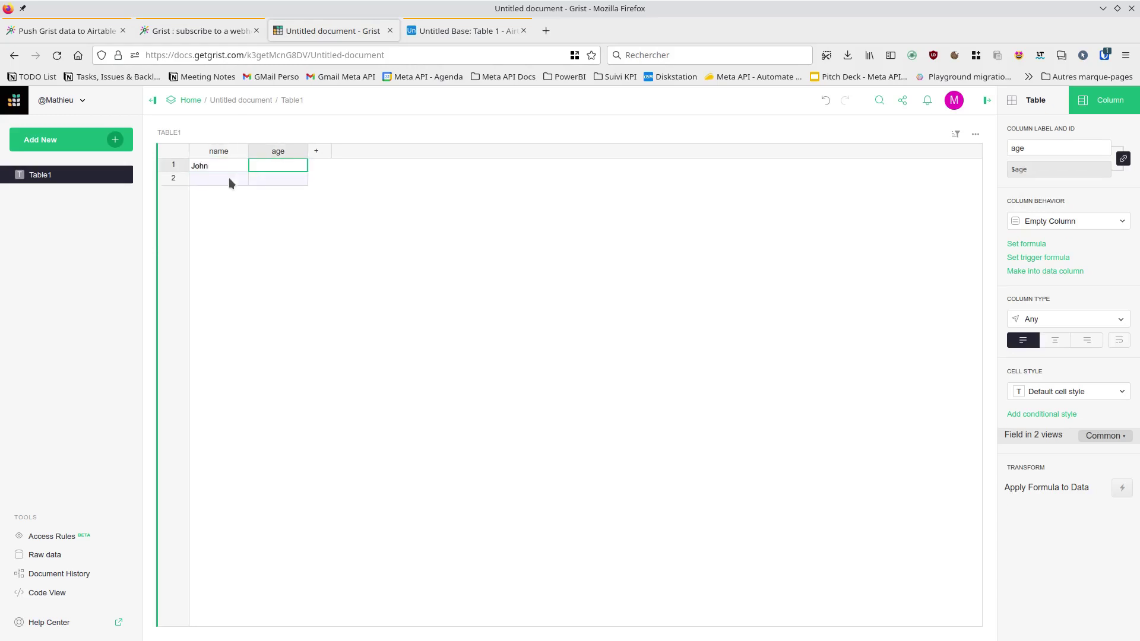
type("31")
left_click(406, 177)
left_click(442, 31)
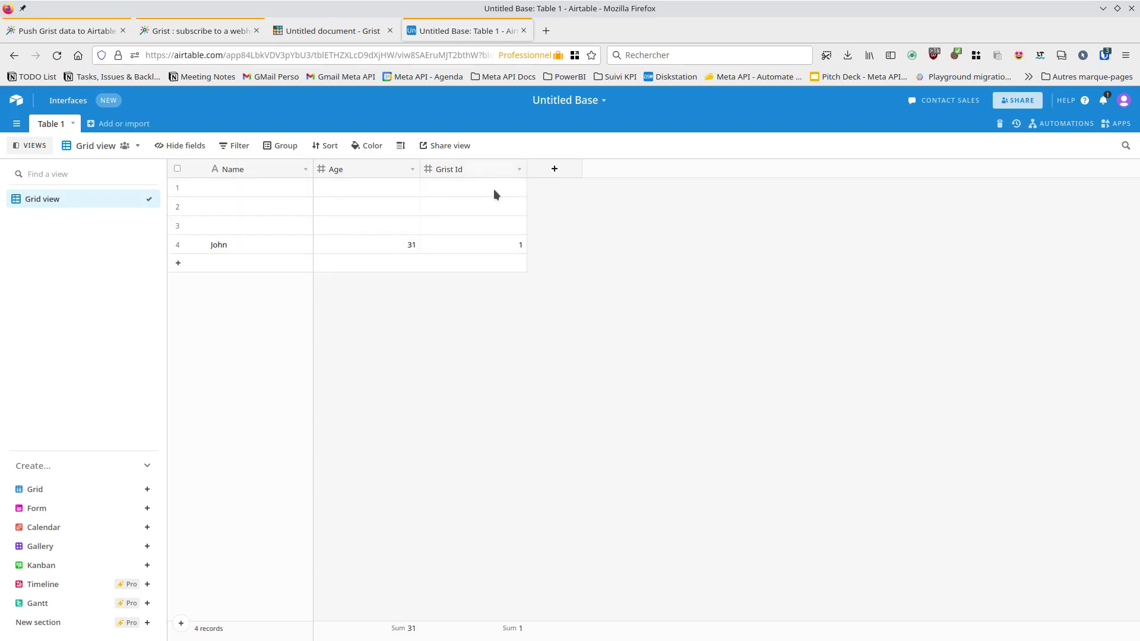
Delete the three empty records from the Airtable table.
left_click(177, 187)
left_click(177, 224, "shift")
right_click(217, 194)
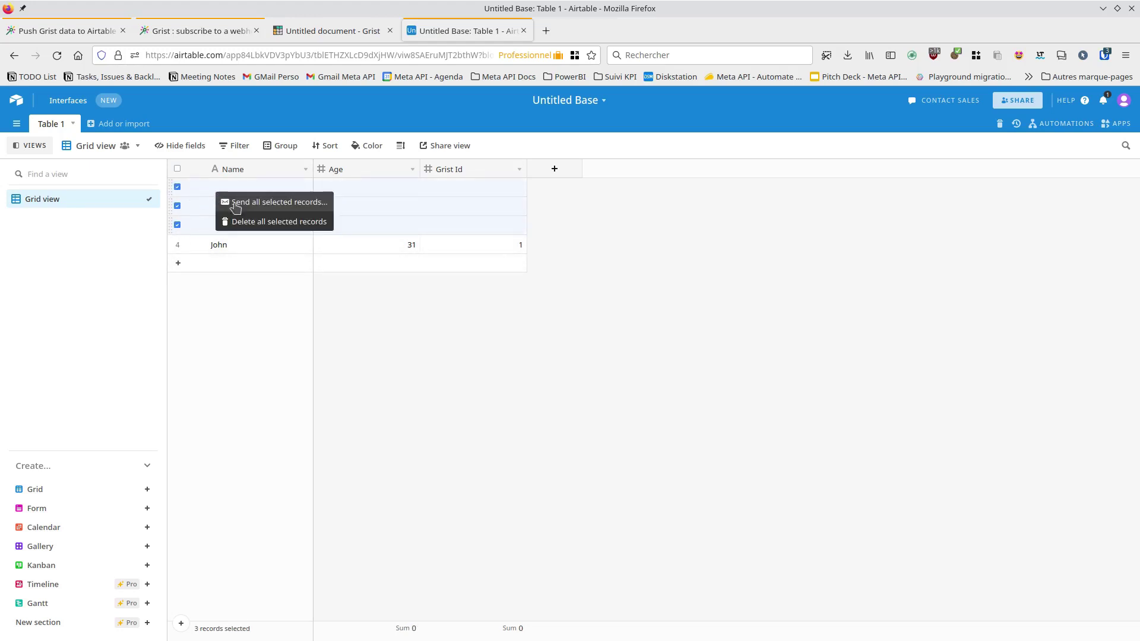
left_click(292, 221)
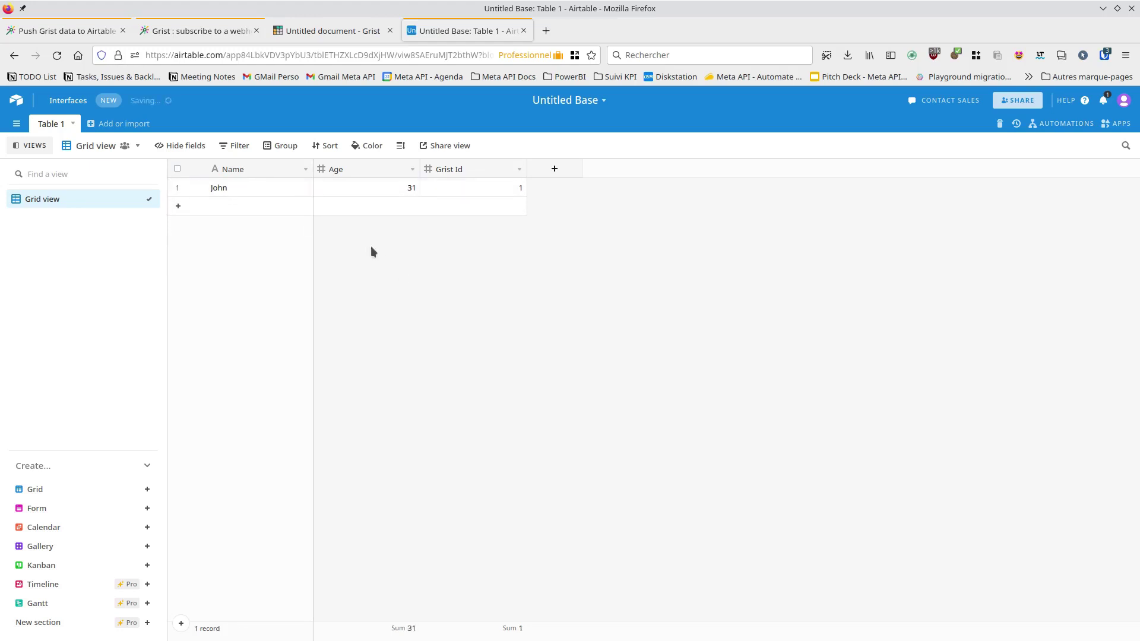
Add Matt, age 32, as Grist's second row and check it syncs to Airtable.
left_click(345, 31)
left_click(214, 178)
type("Matt")
key("Tab")
type("32")
key("Return")
left_click(454, 30)
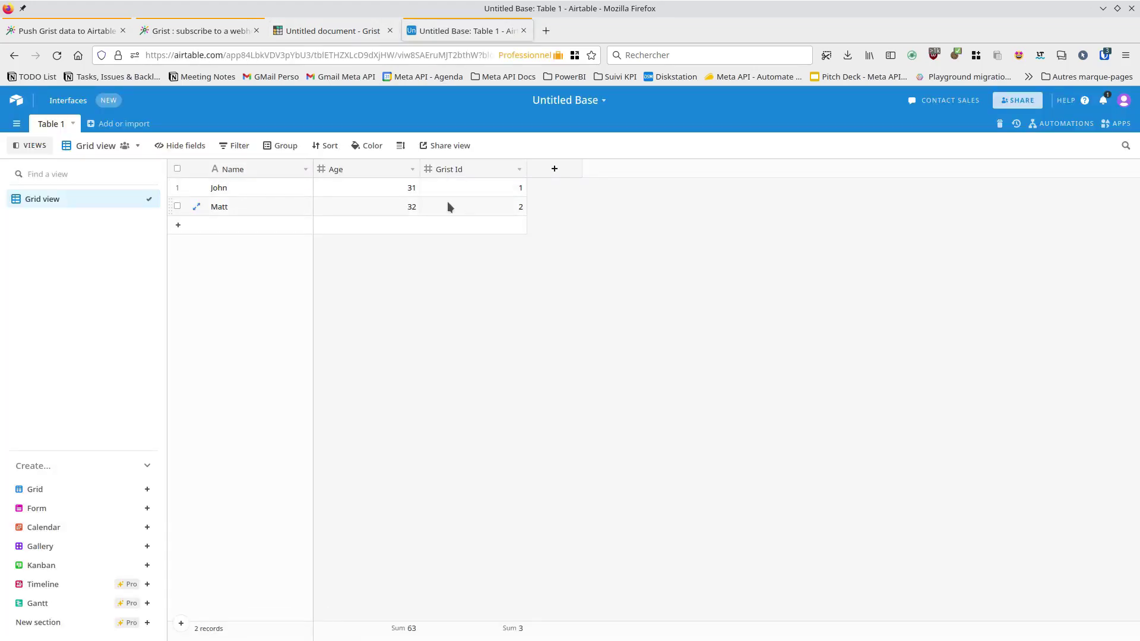
Change John's age to 51 in Grist and check the update in Airtable.
left_click(321, 30)
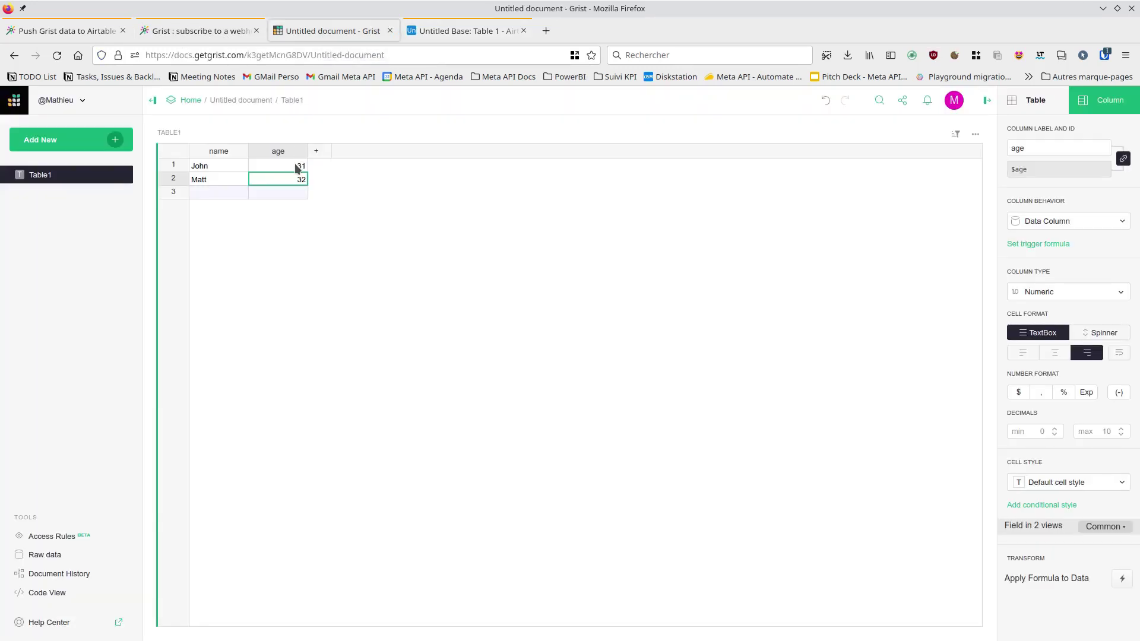
left_click(296, 168)
key("Return")
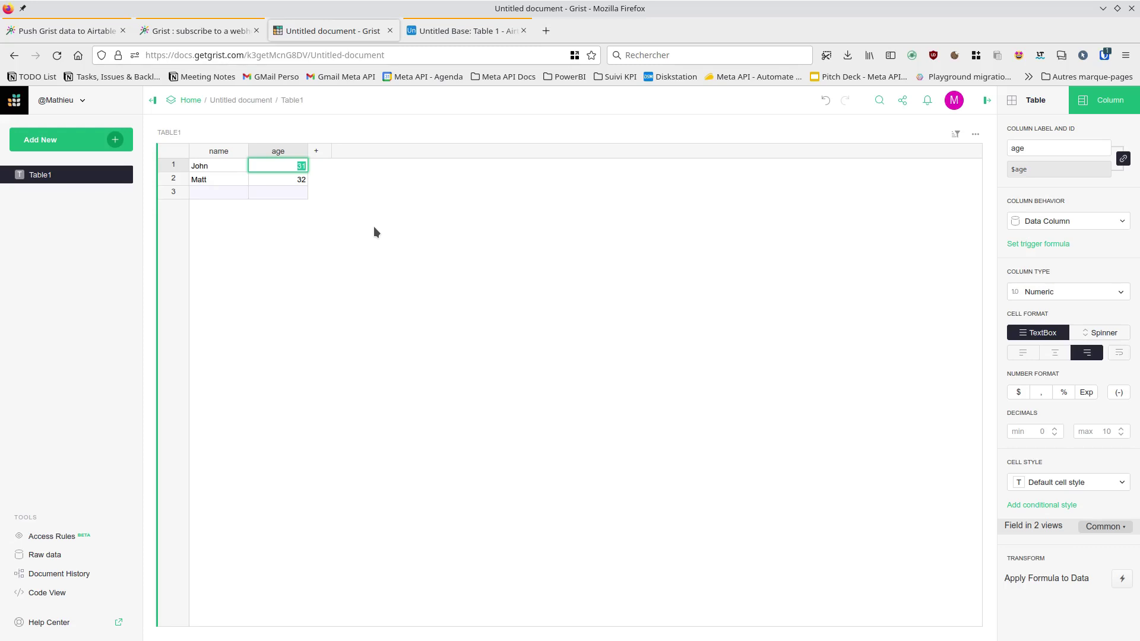
type("51")
left_click(446, 33)
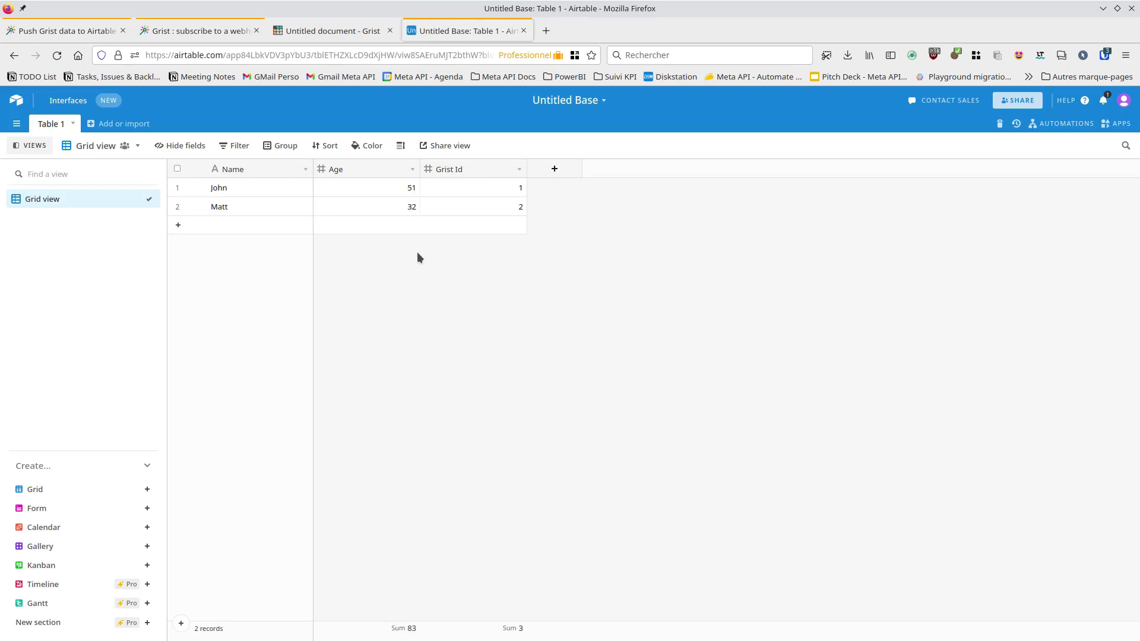
Rename John to 'John John' in Grist and check the name update in Airtable.
left_click(332, 30)
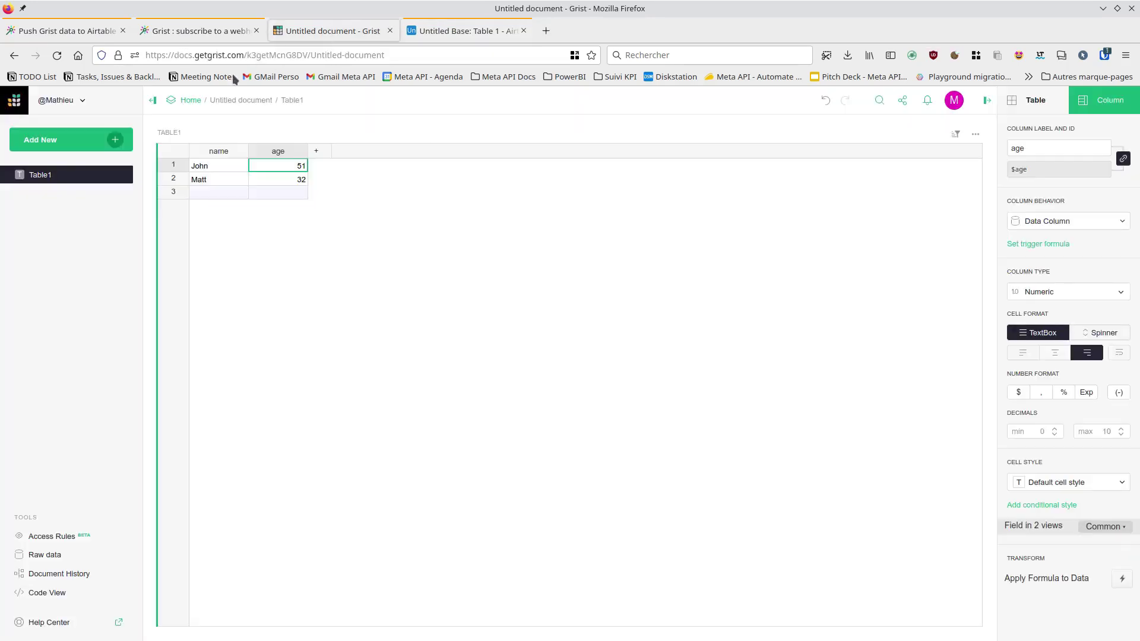
double_click(207, 165)
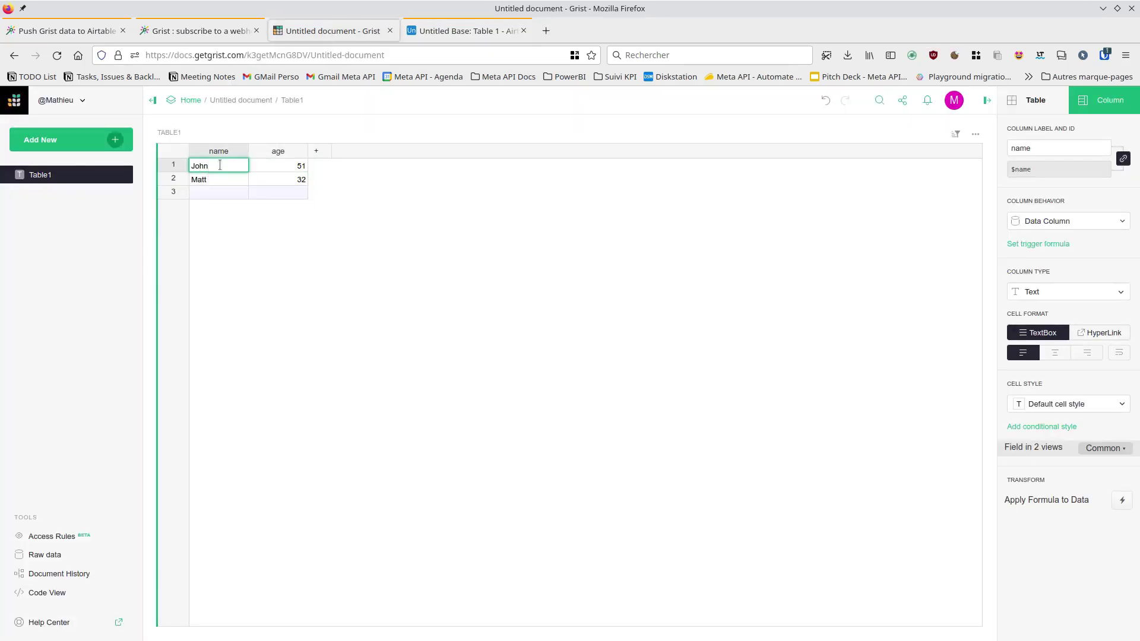
type("Johnson")
key("Return")
left_click(441, 31)
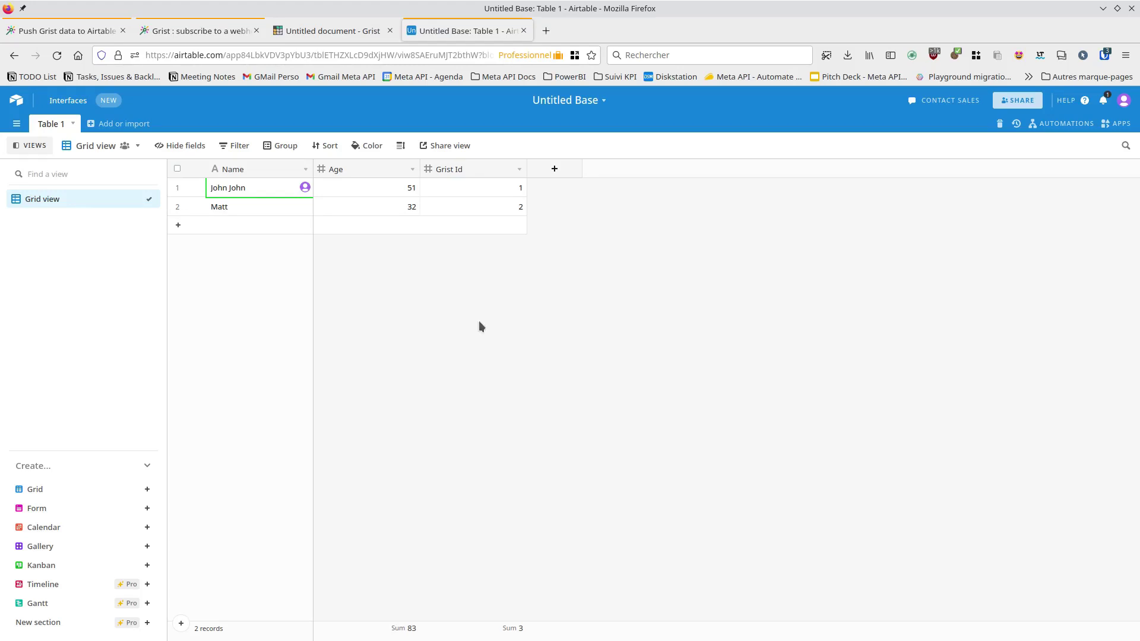
Return to the Grist document after seeing John John, 51, in Airtable.
left_click(316, 28)
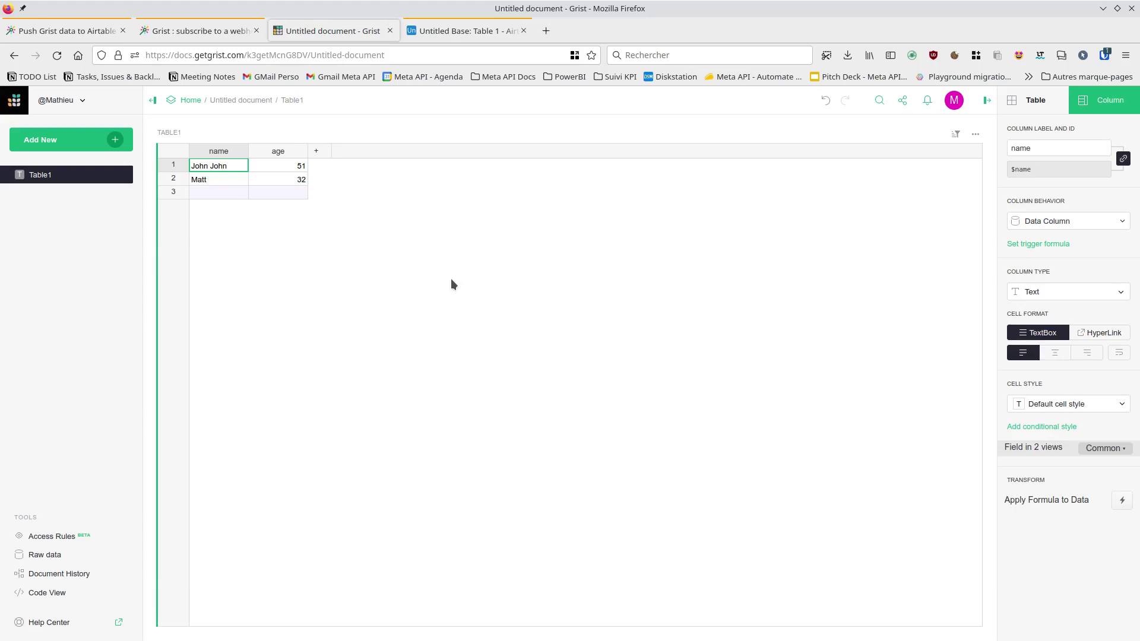
Bring up the Push Grist data to Airtable spell and scroll through its code.
left_click(68, 30)
scroll(131, 337, "down", 5)
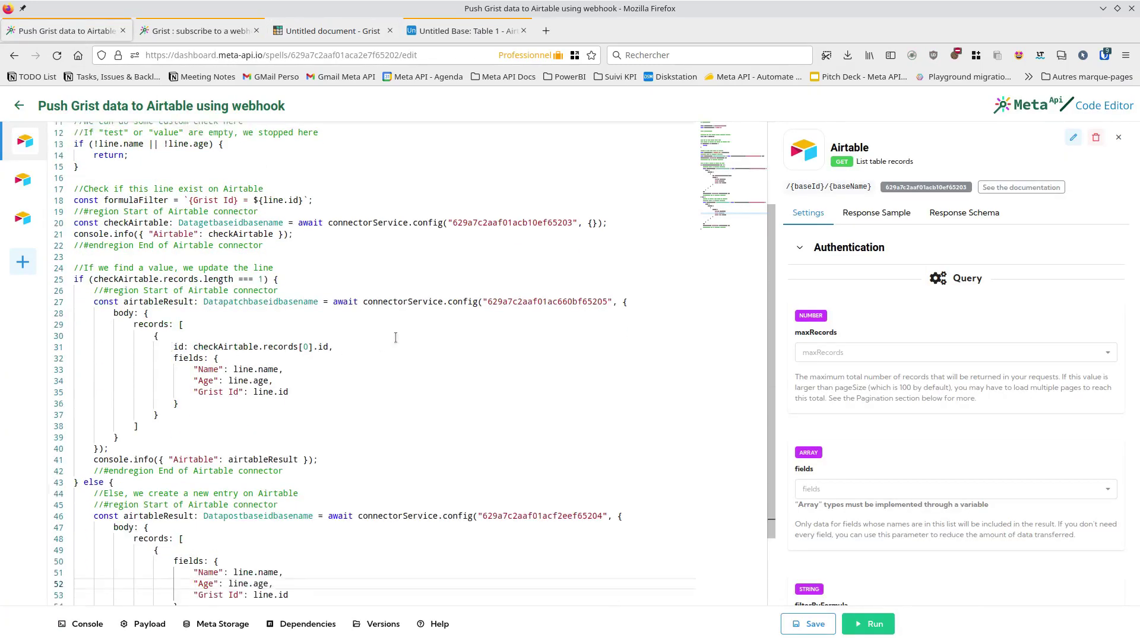
scroll(133, 335, "down", 4)
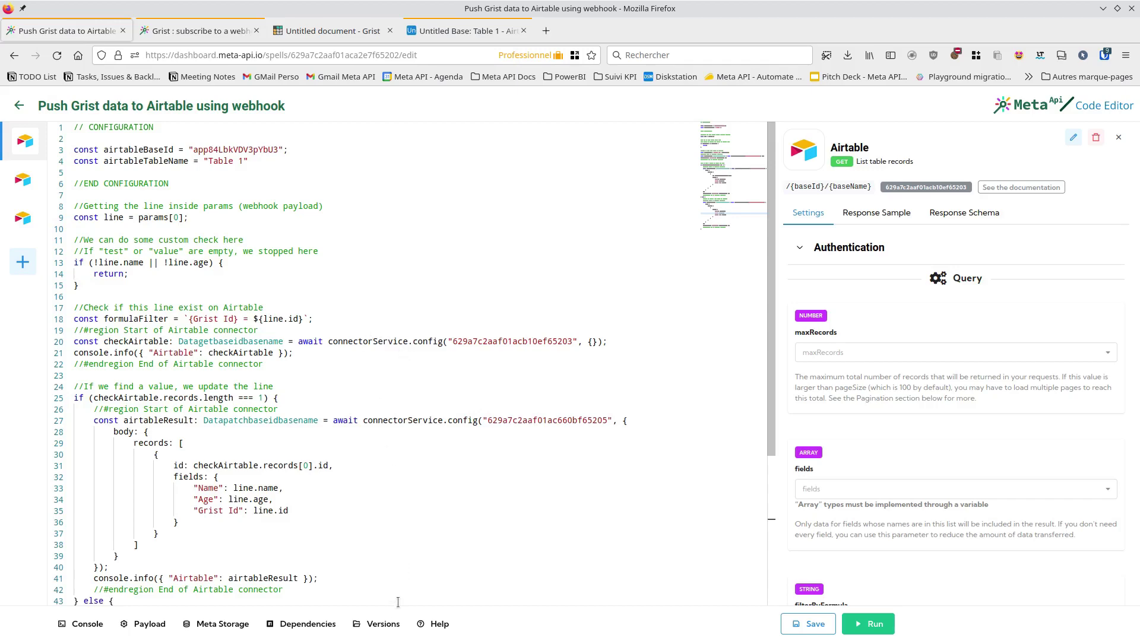
left_click(380, 624)
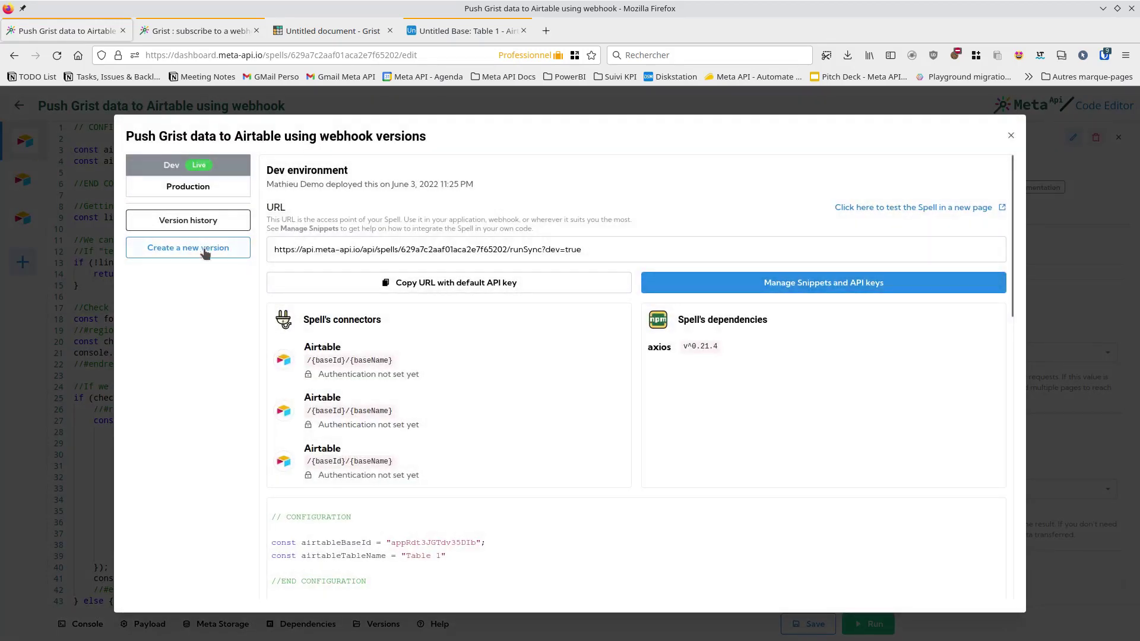
left_click(204, 248)
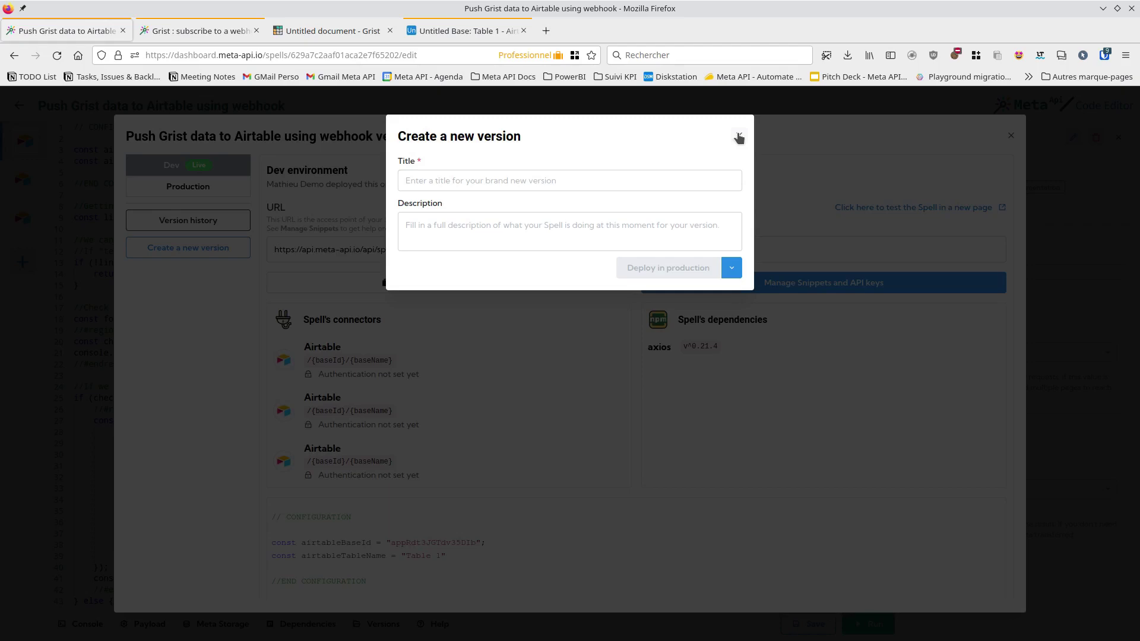
left_click(738, 137)
Open the subscribe spell's details page via its dev=true URL on line 8.
left_click(1009, 139)
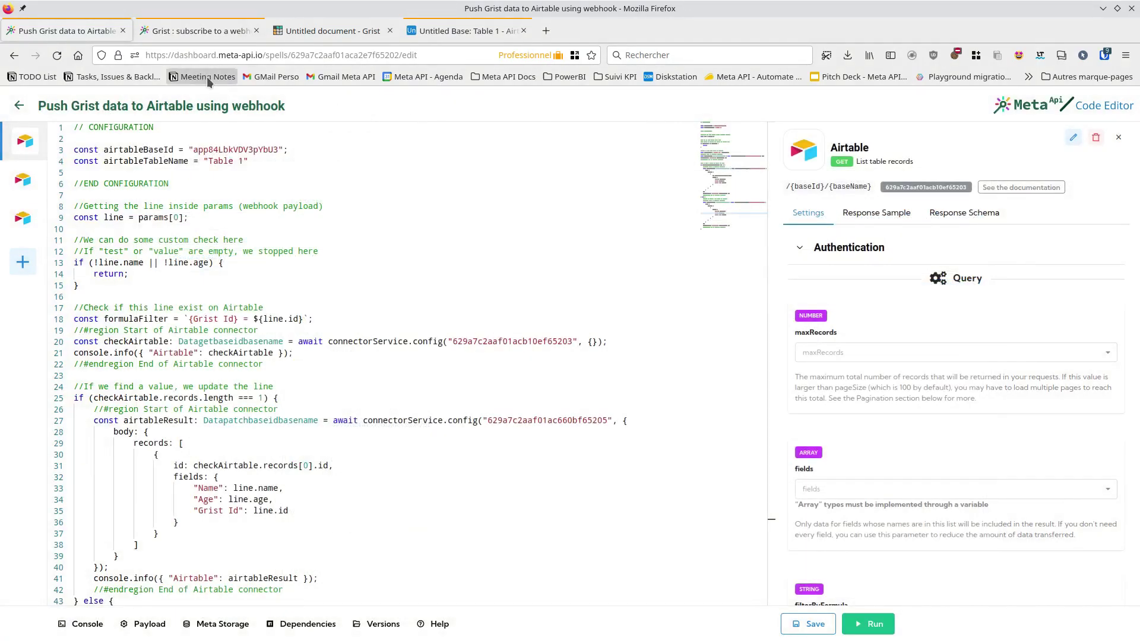
left_click(191, 32)
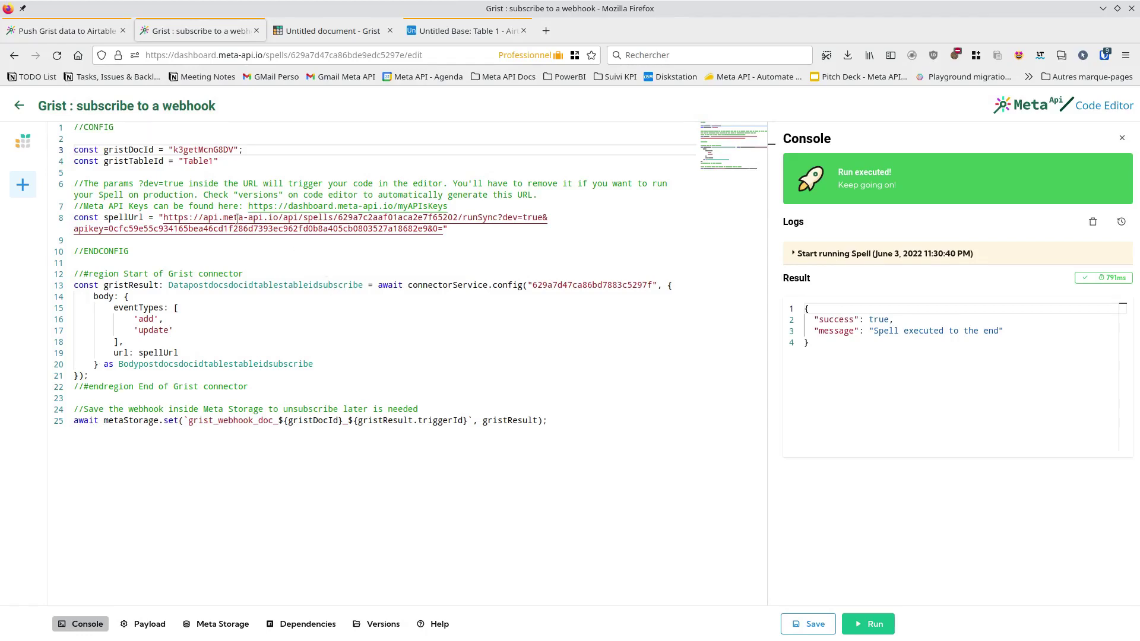
left_click_drag(167, 217, 419, 217)
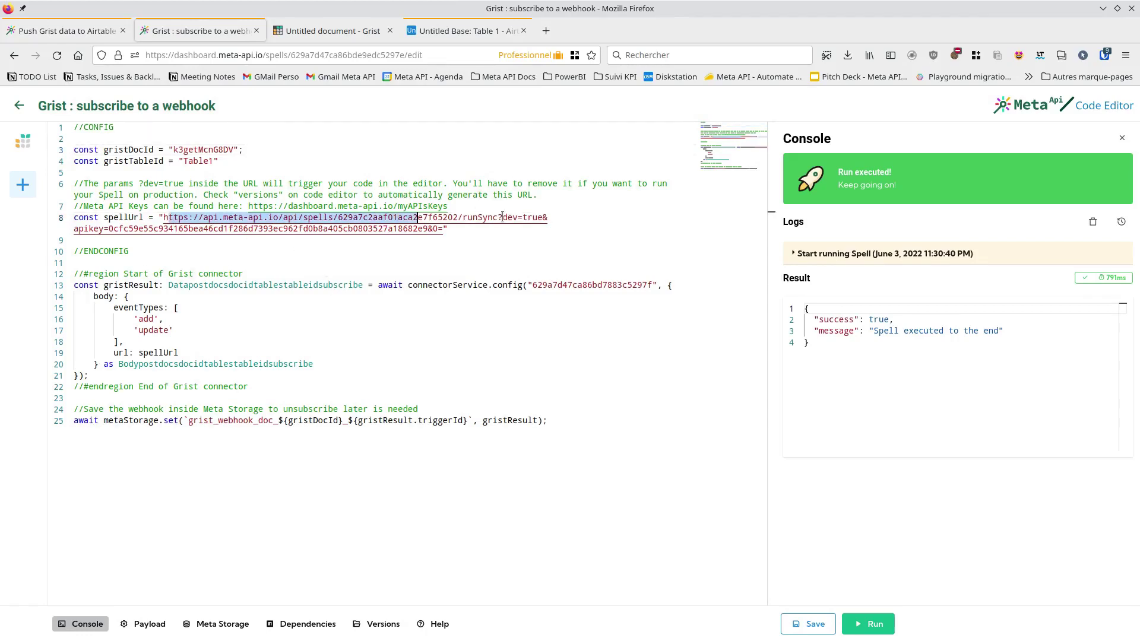
left_click_drag(502, 217, 542, 217)
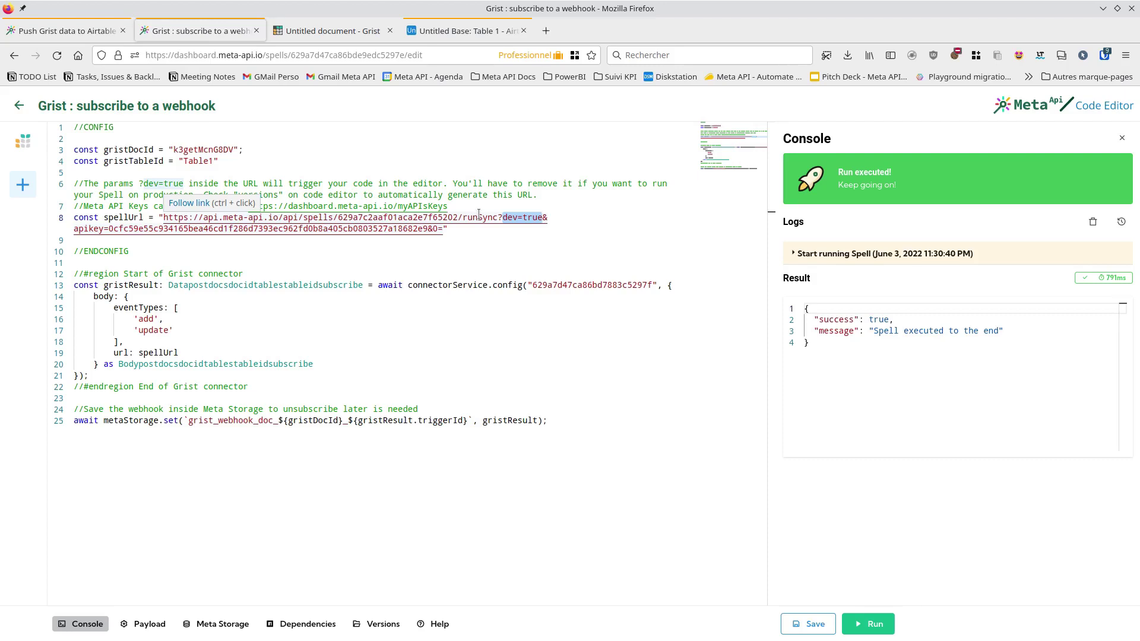
left_click(479, 214, "ctrl")
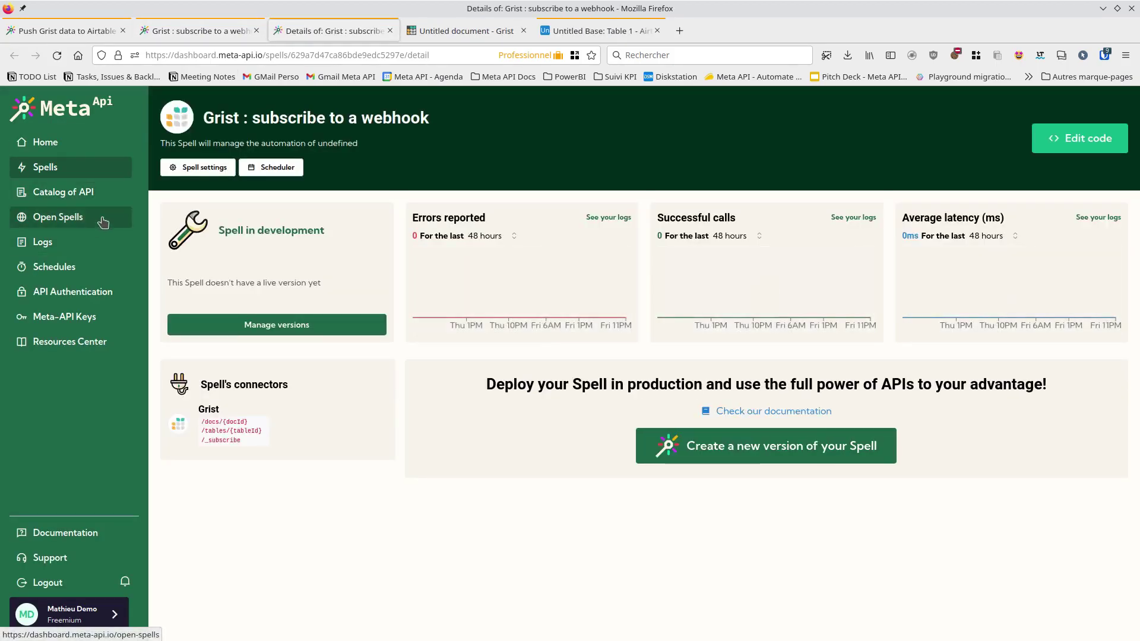
Review the Grist : unsubscribe a webhook source code, highlighting gristDocId usages.
left_click(101, 218)
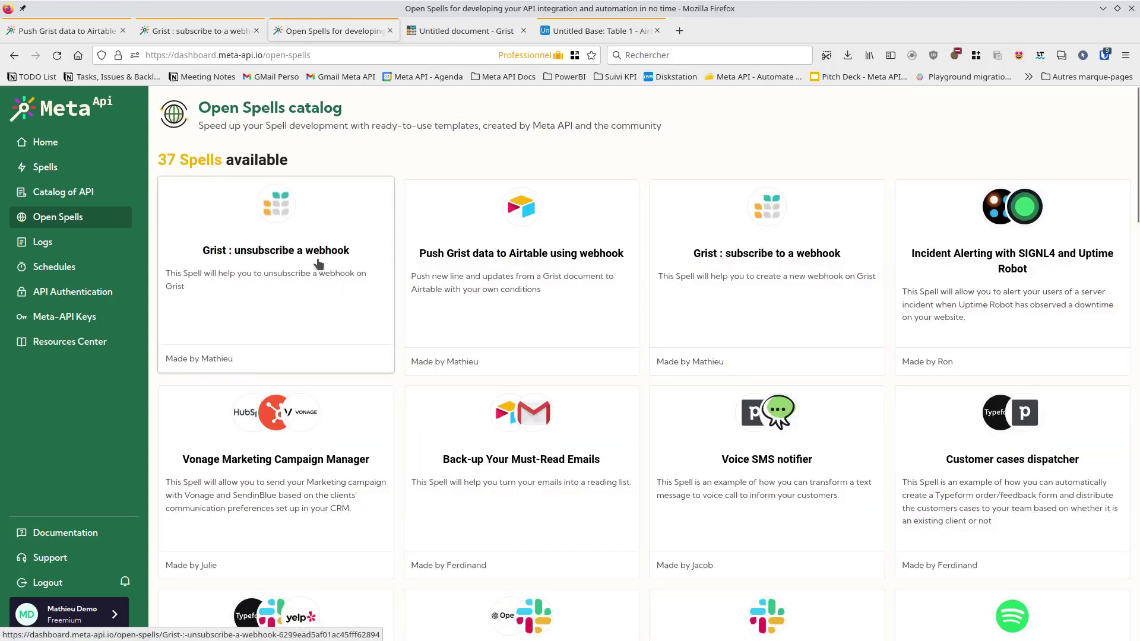
left_click(316, 258)
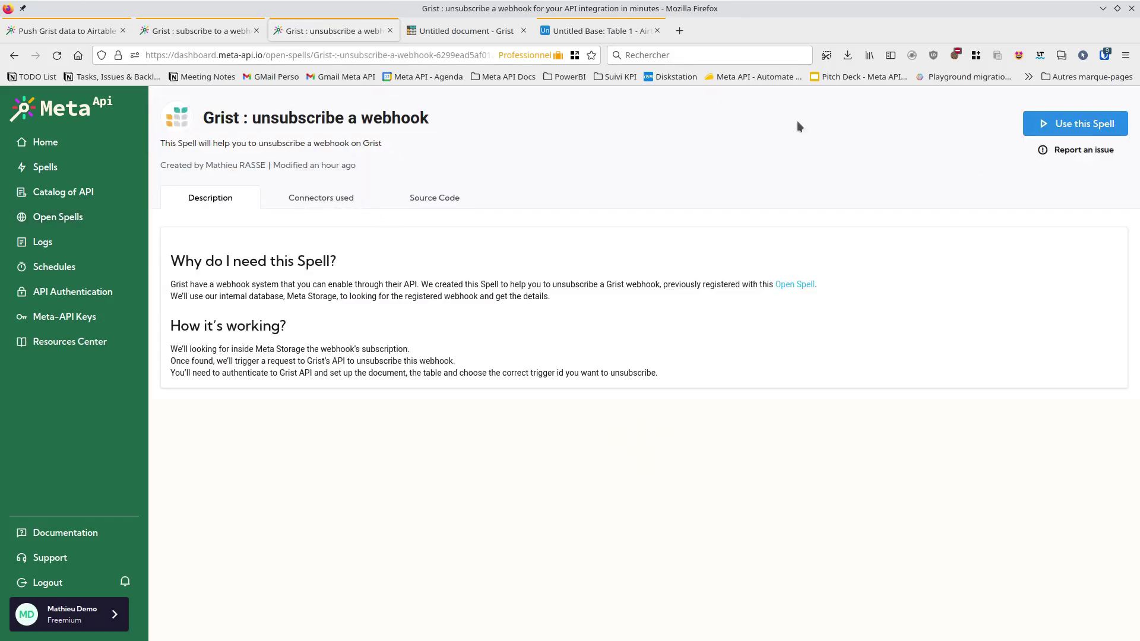
left_click(460, 198)
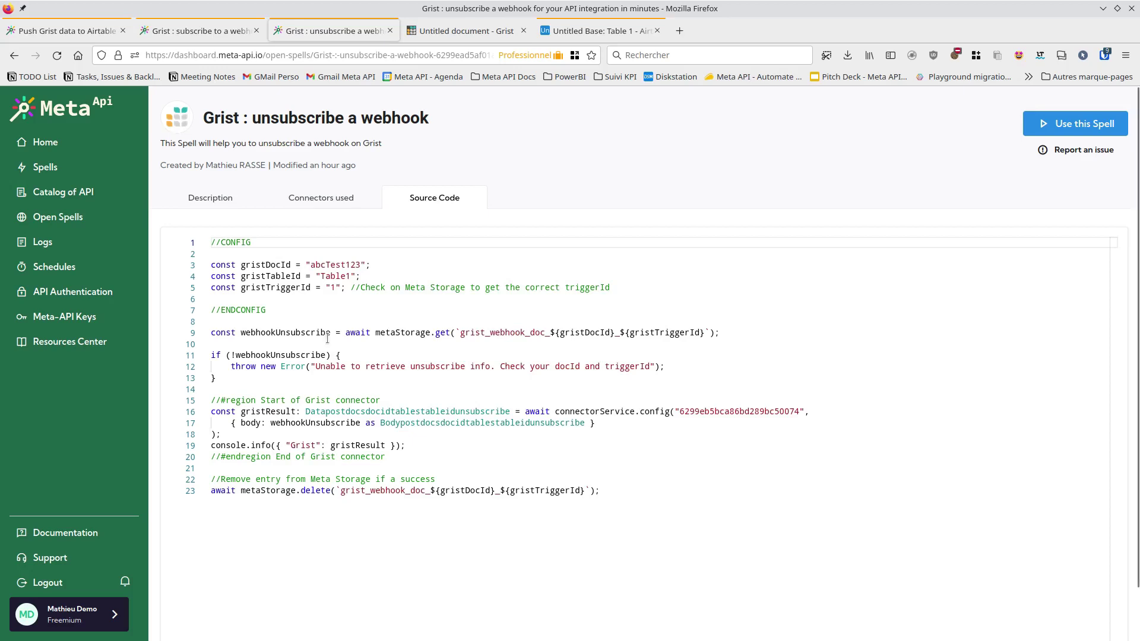
double_click(277, 264)
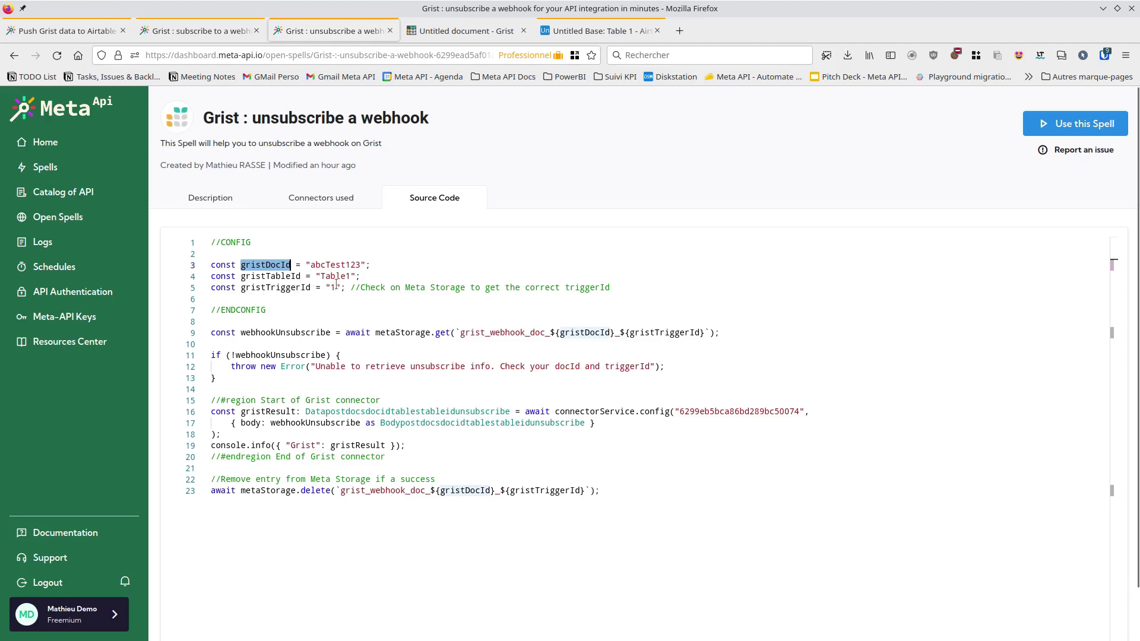
left_click(216, 32)
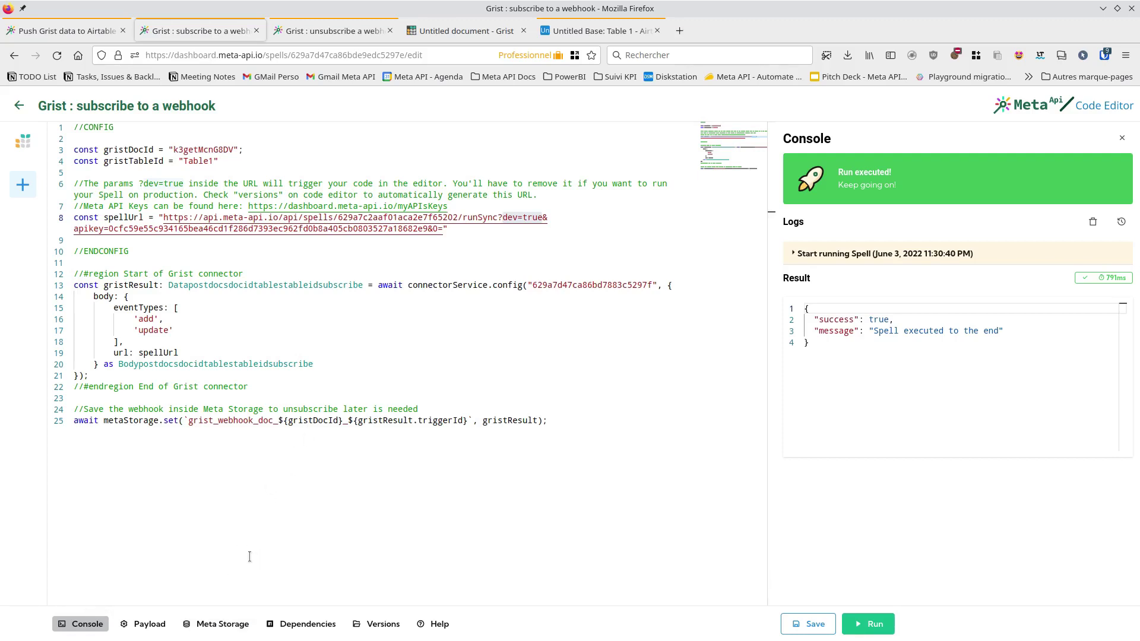
Delete the old grist_webhook key from Meta Storage, keeping grist_webhook_doc_k3getMcnG8DV_1.
left_click(221, 624)
left_click(494, 381)
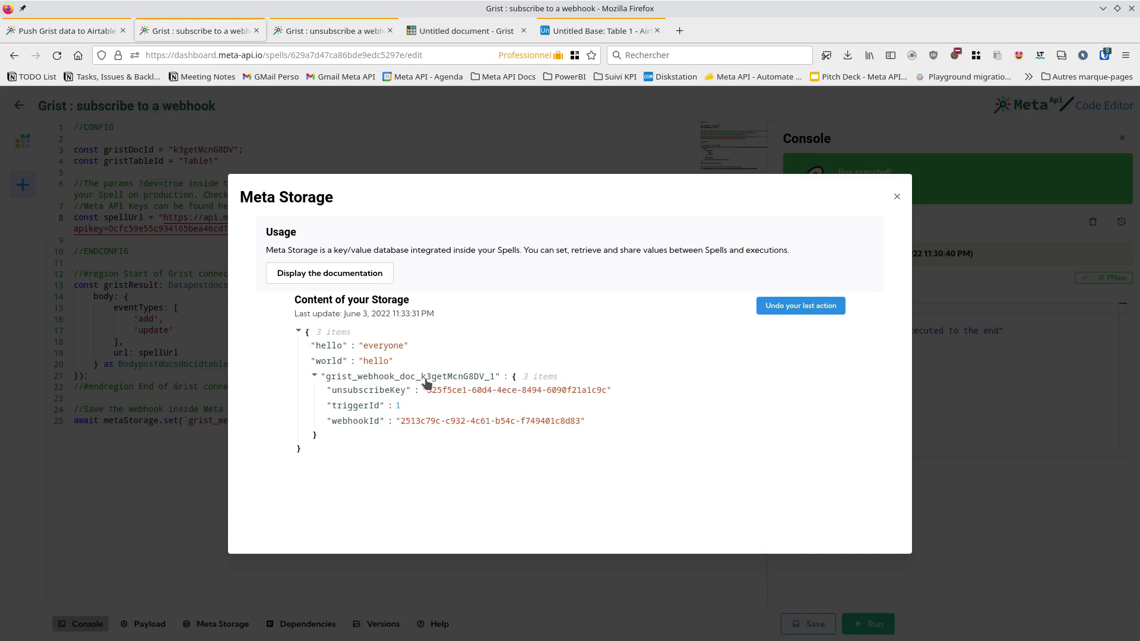
left_click(463, 30)
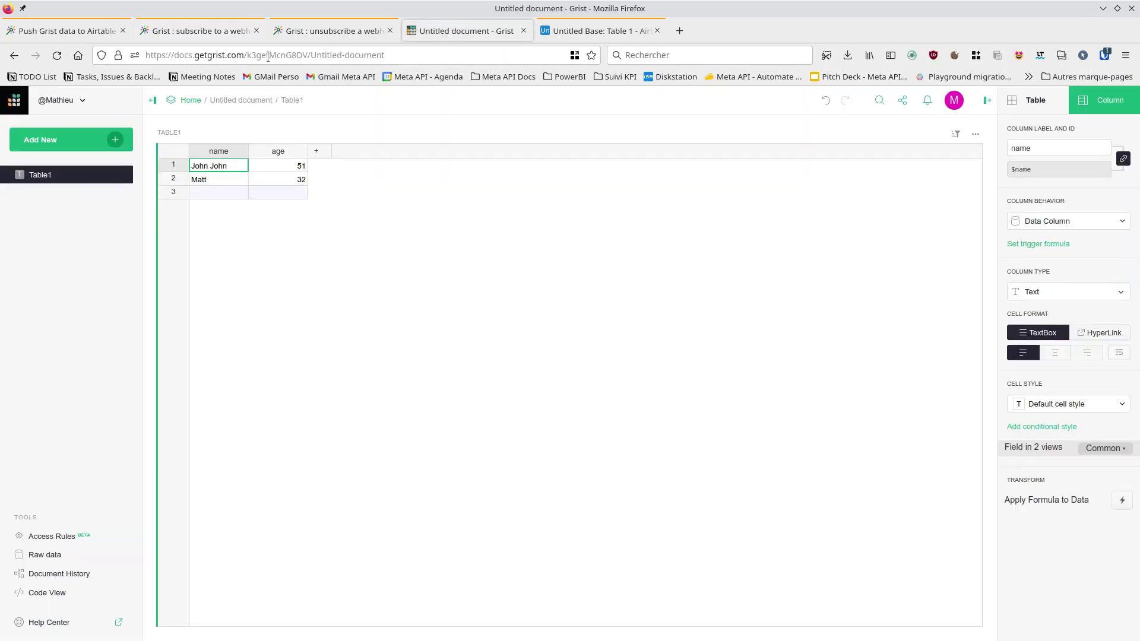
left_click(202, 31)
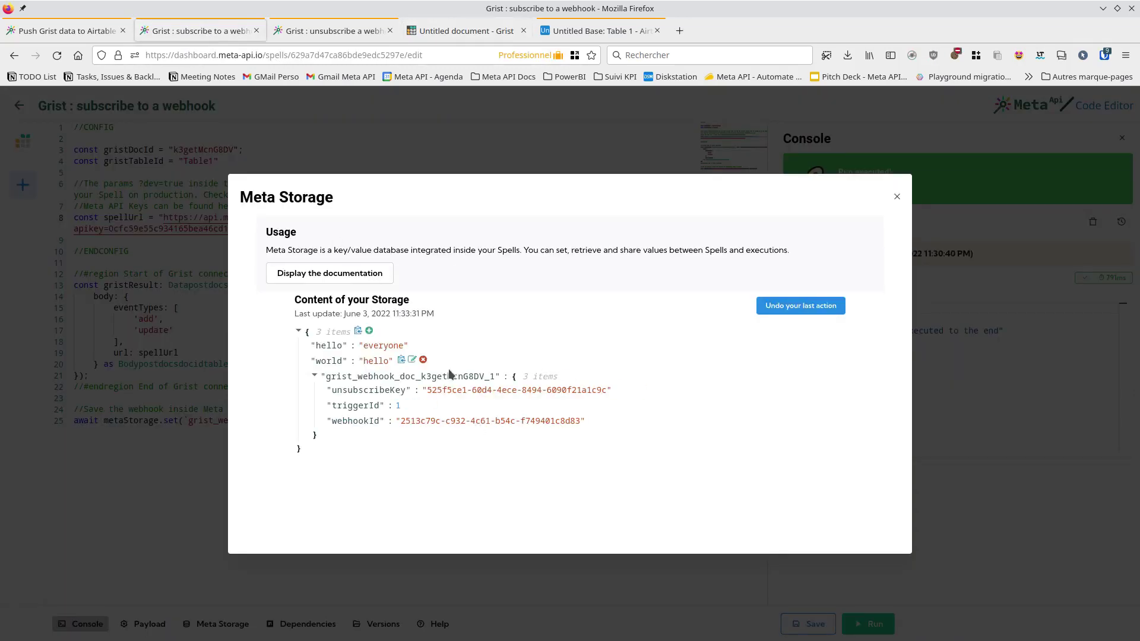
left_click(897, 197)
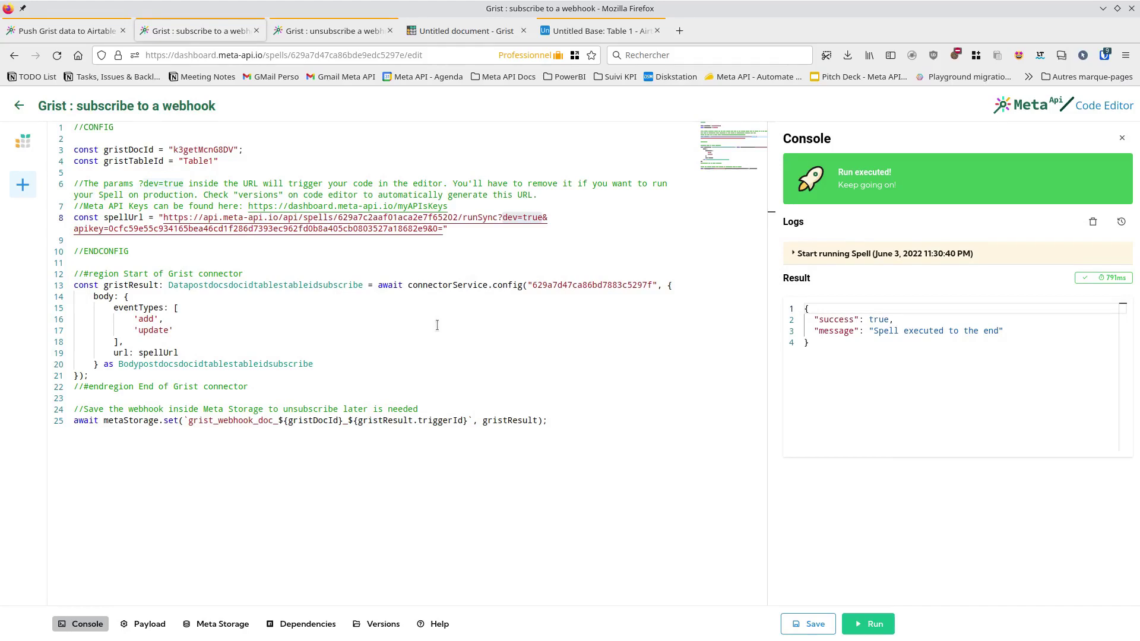